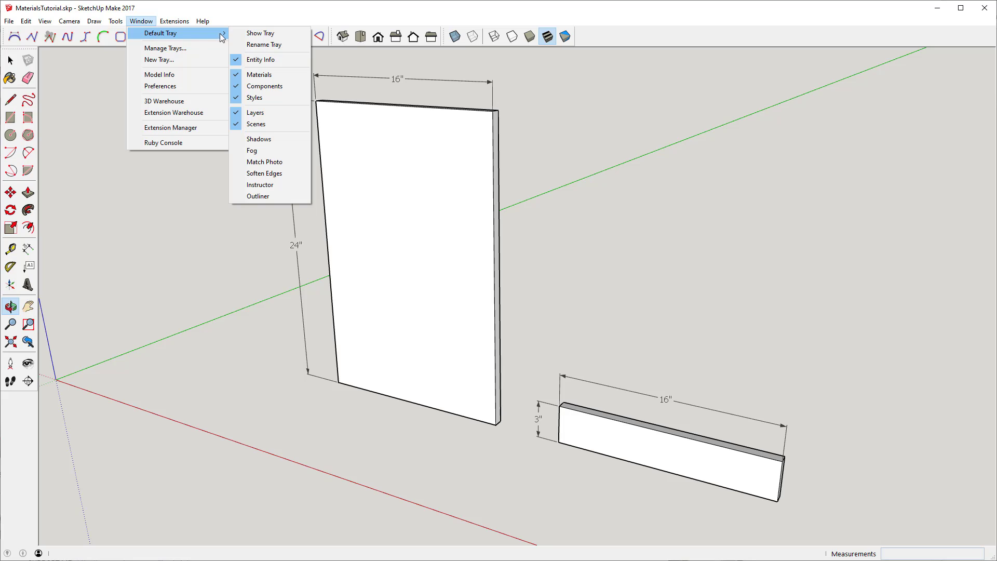
Show the default tray and expand its Materials section.
click(249, 35)
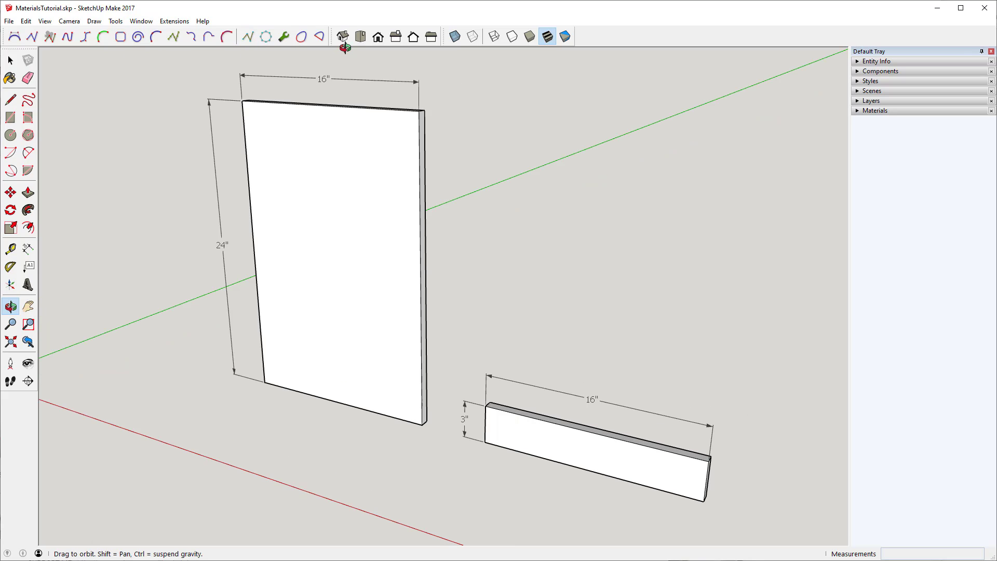
click(878, 110)
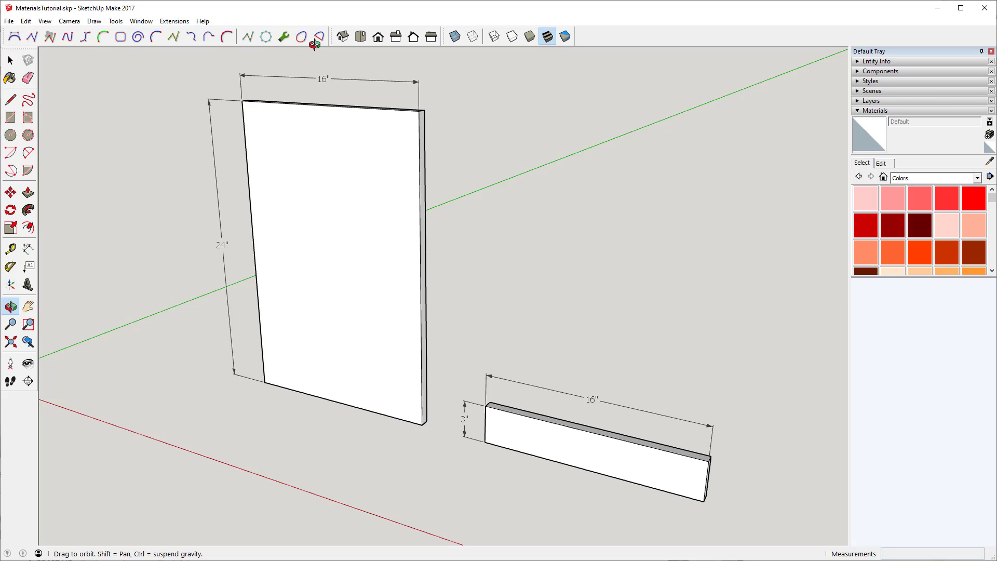
click(143, 24)
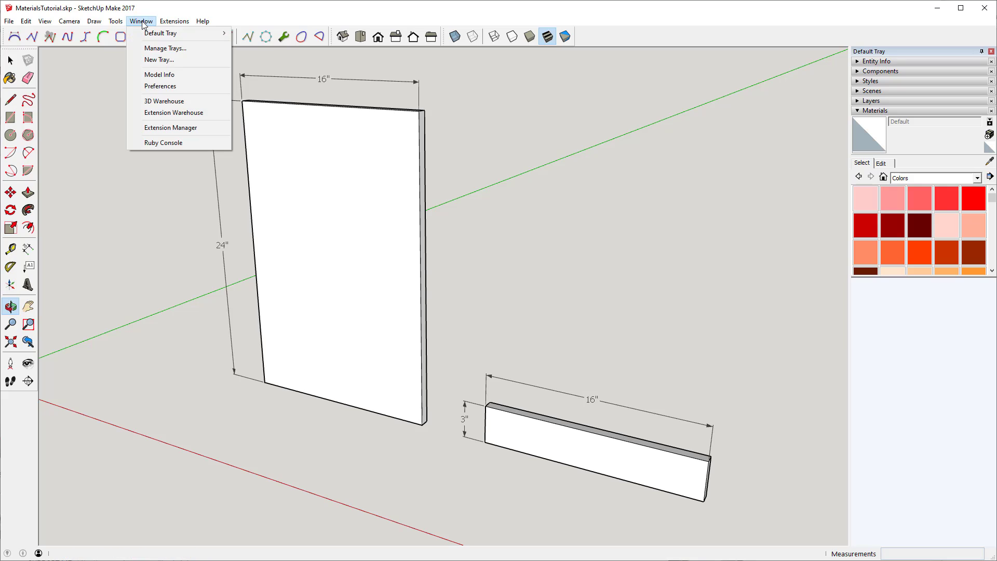
mouse_move(161, 33)
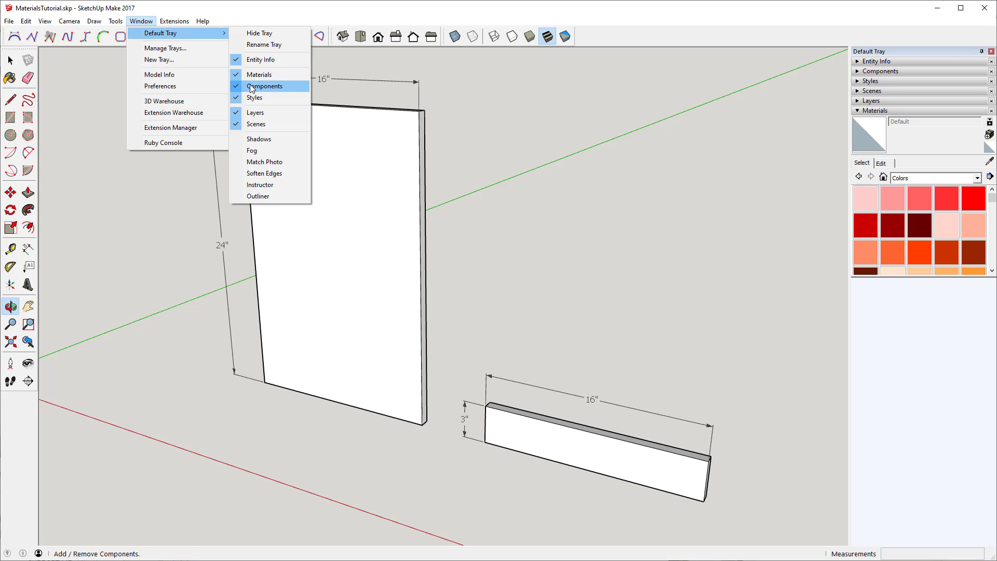
click(331, 20)
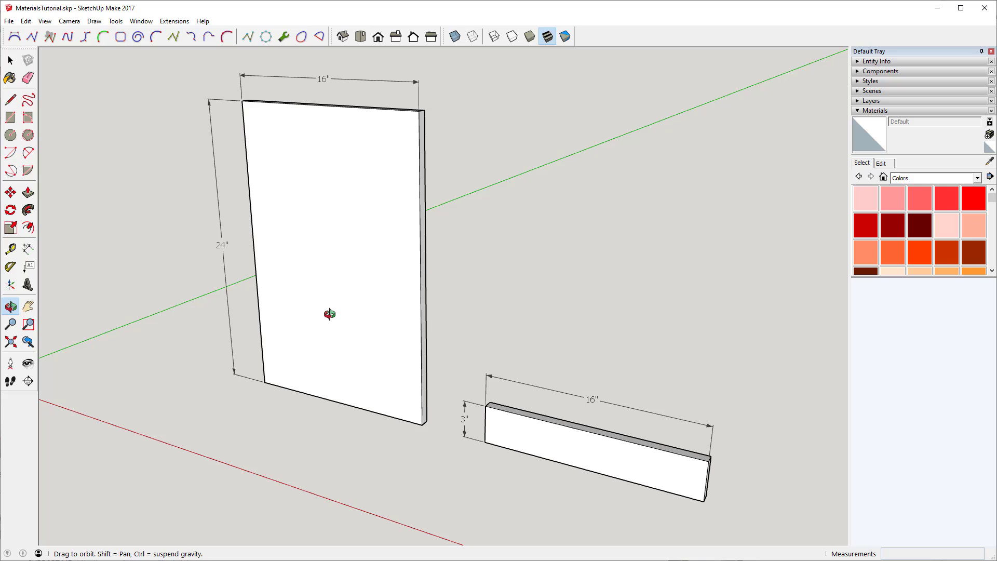
Copy the 16 by 24 inch panel and place the copy behind the narrow board.
key(space)
click(331, 314)
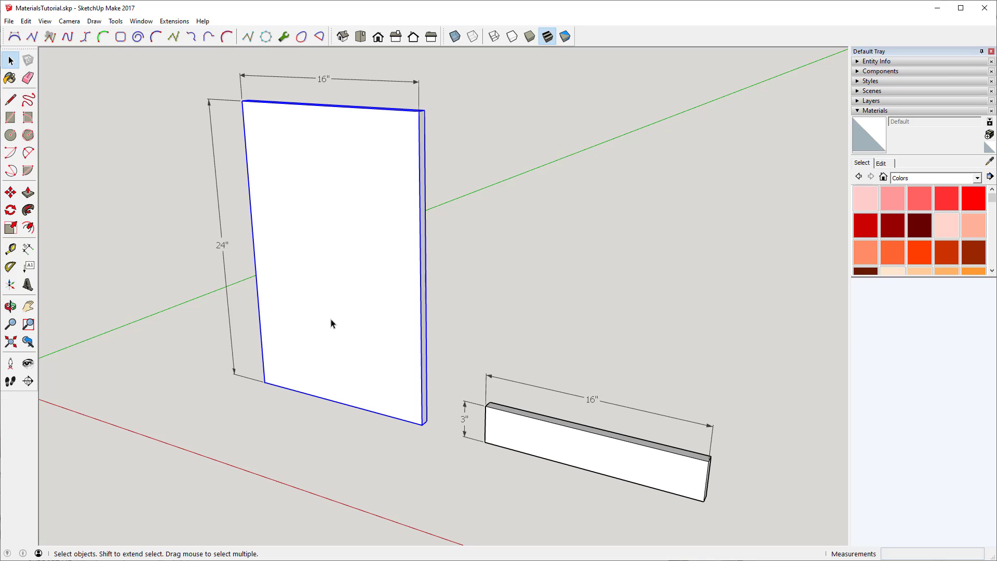
key(m)
click(424, 424)
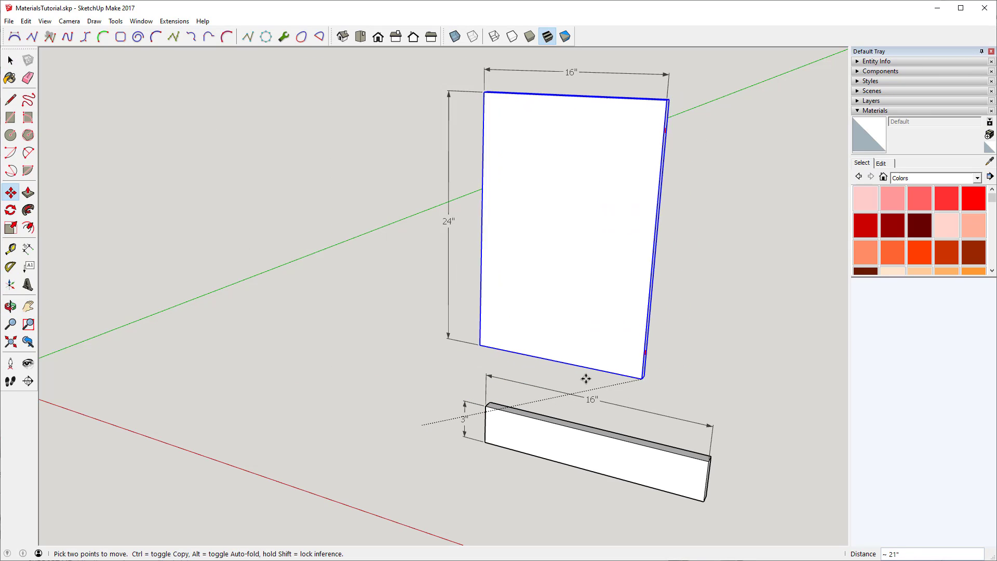
key(ctrl)
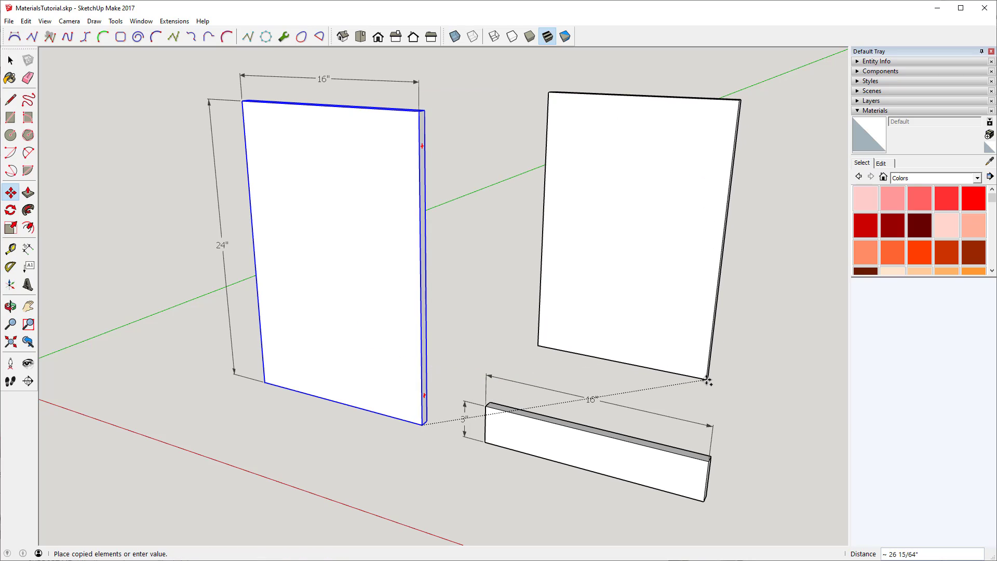
click(702, 393)
key(space)
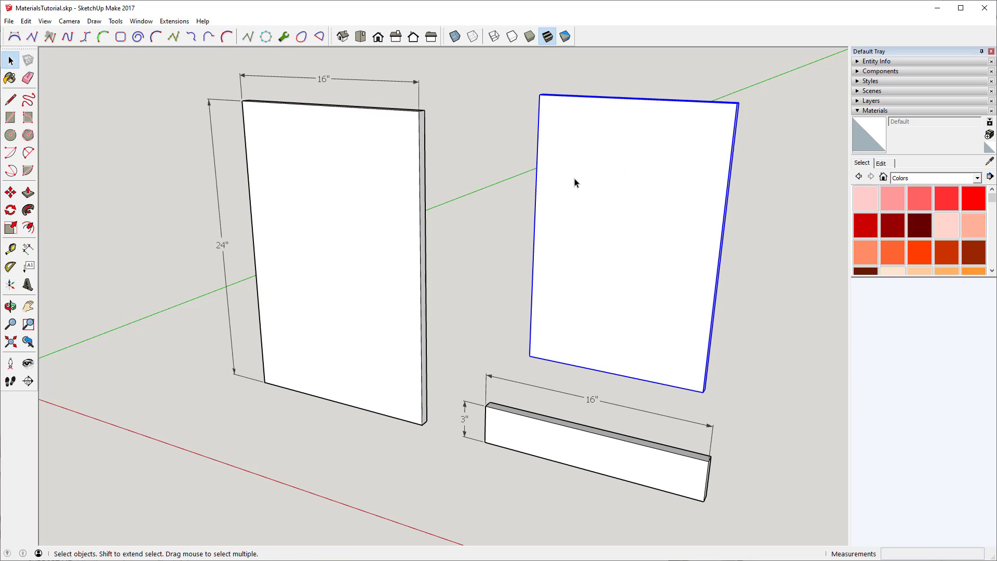
Explode the copied panel into loose faces and edges and clear the selection.
right_click(575, 180)
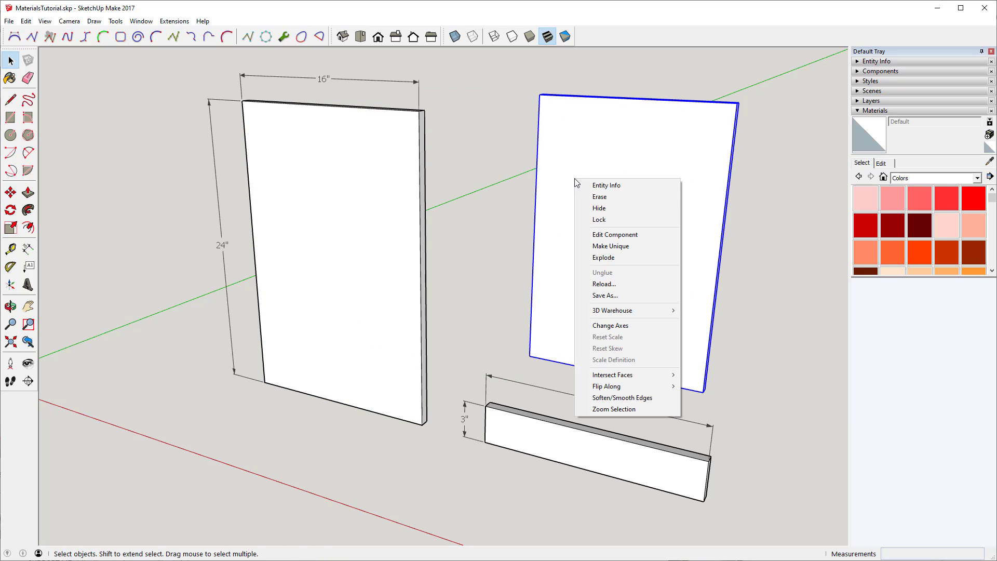
click(598, 258)
key(o)
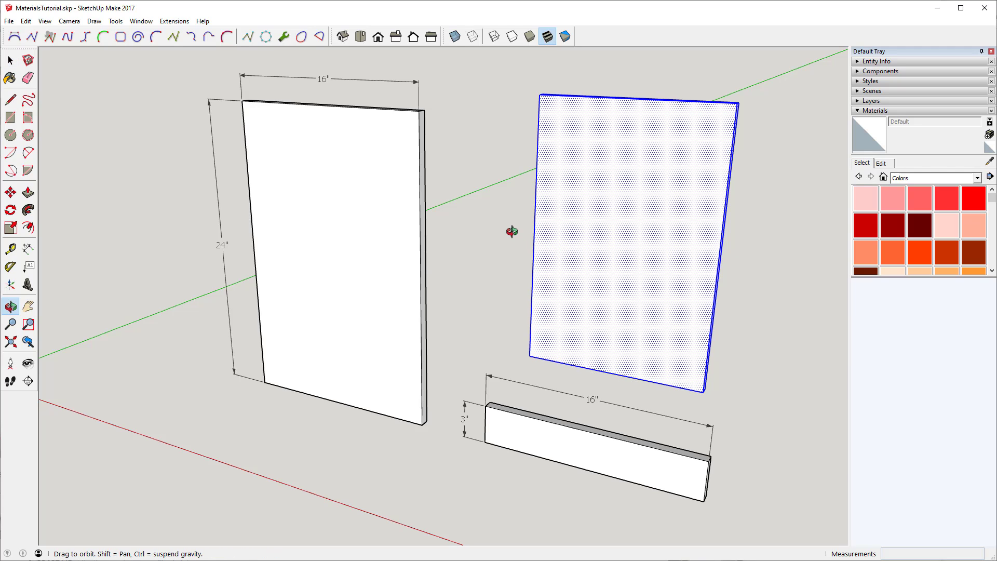
key(space)
click(516, 226)
Hide the exploded panel's front face to inspect its inside, and restore the face.
click(613, 211)
key(o)
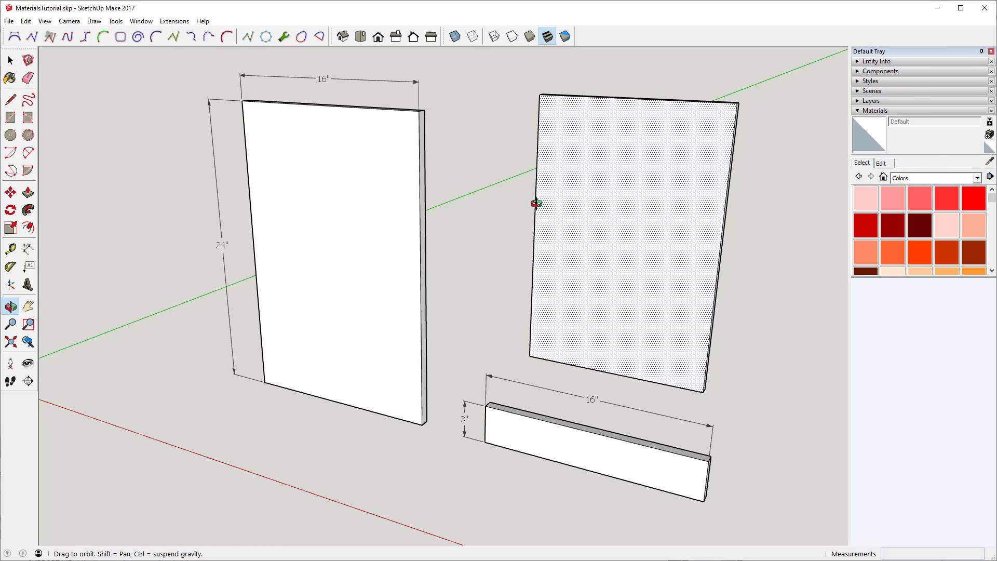
key(space)
right_click(593, 249)
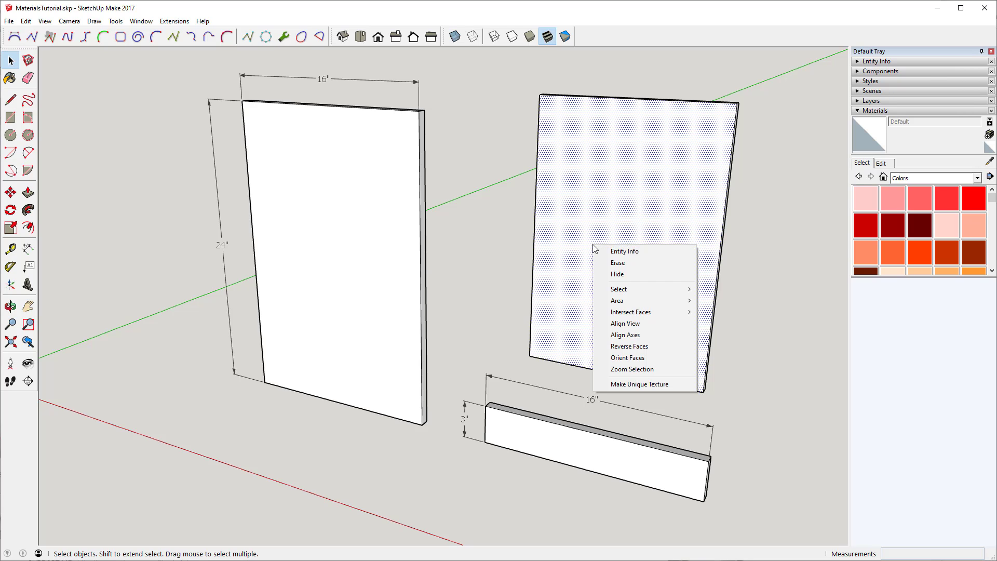
click(612, 273)
key(o)
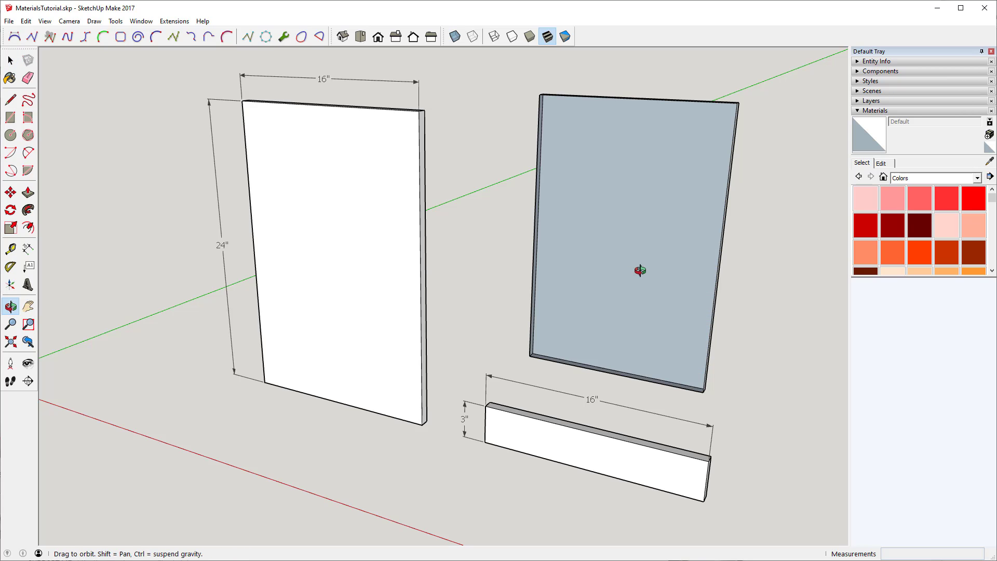
drag(636, 269, 609, 277)
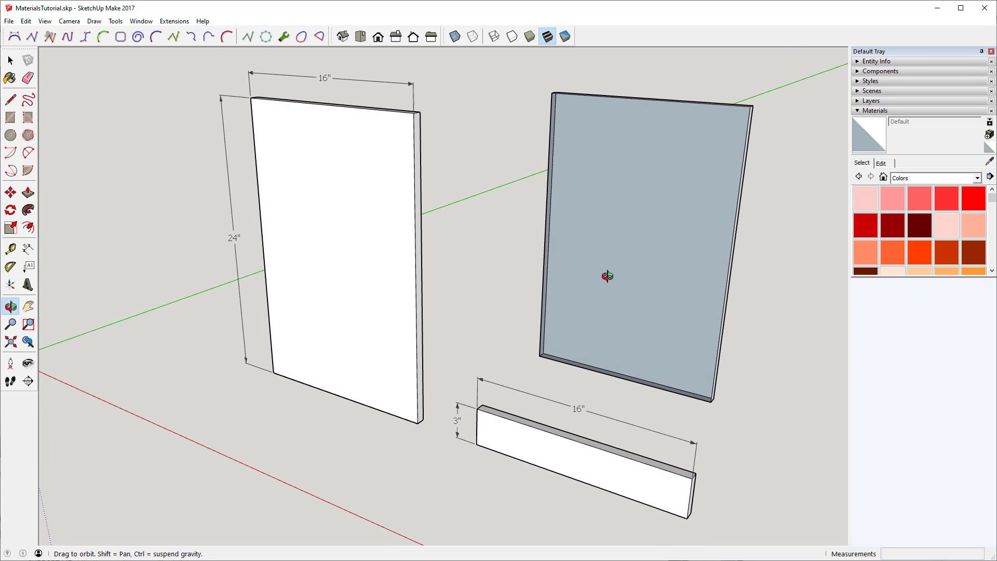
key(space)
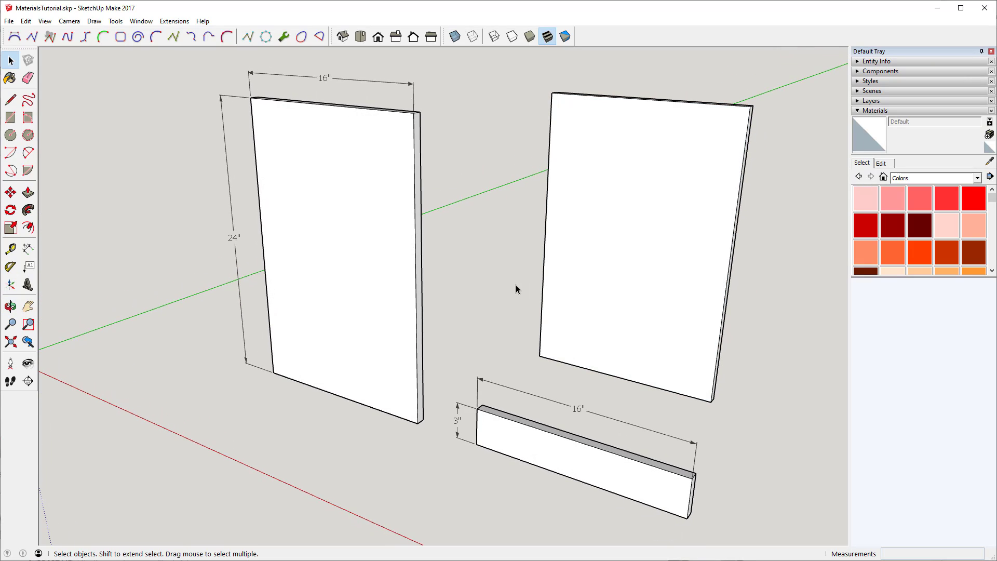
key(o)
drag(486, 288, 511, 286)
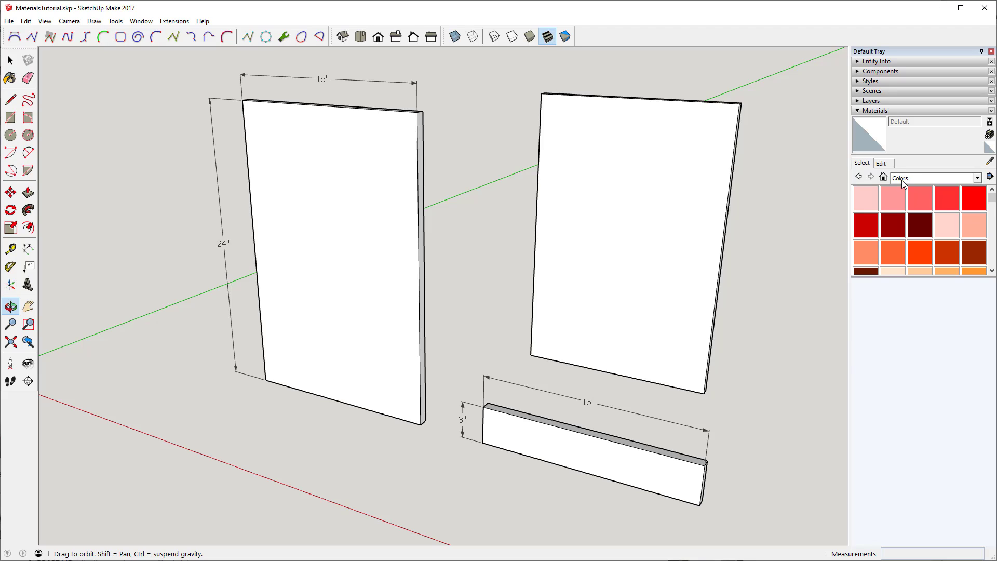
Paint the original panel component with Color A06 from the Colors collection.
click(977, 178)
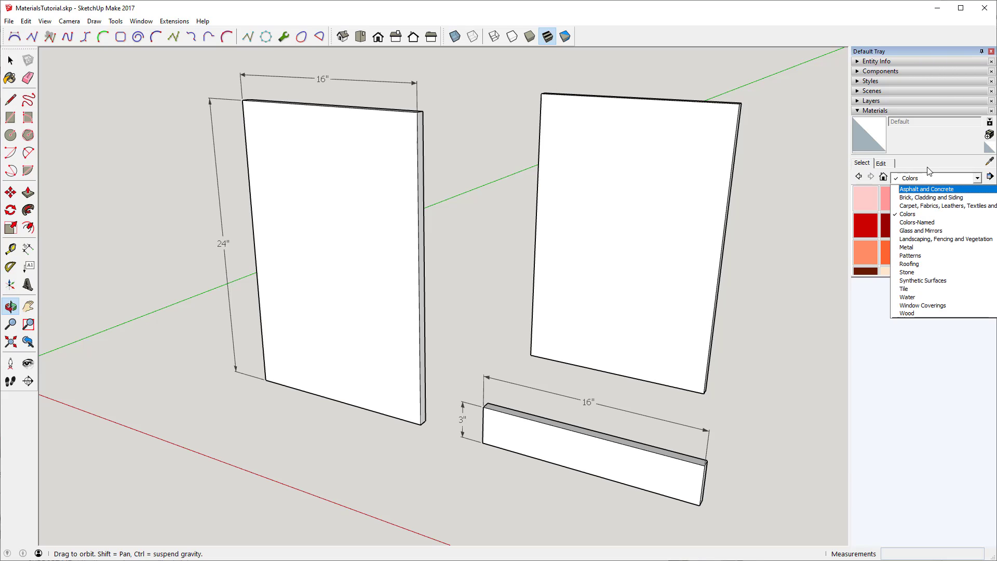
click(910, 214)
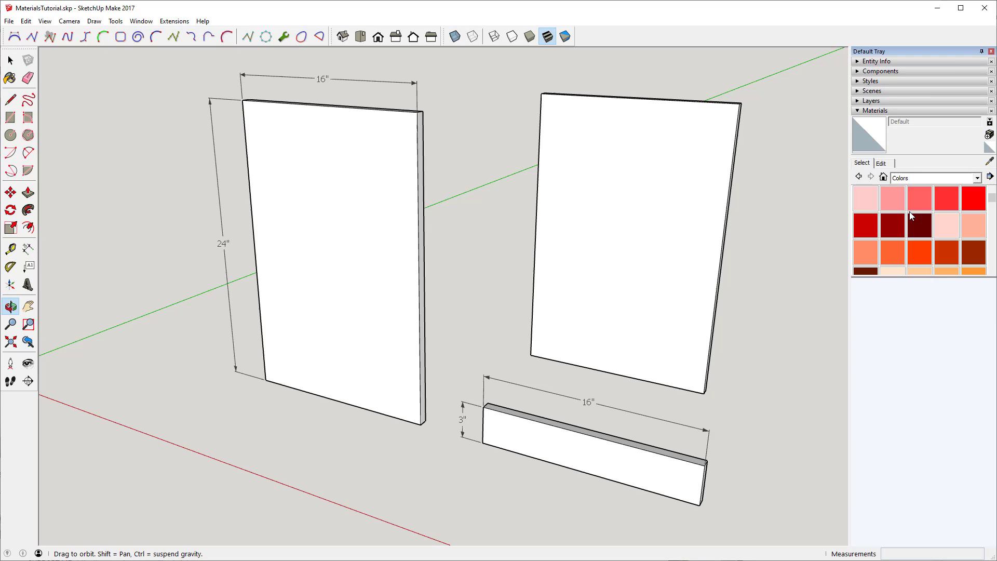
click(865, 226)
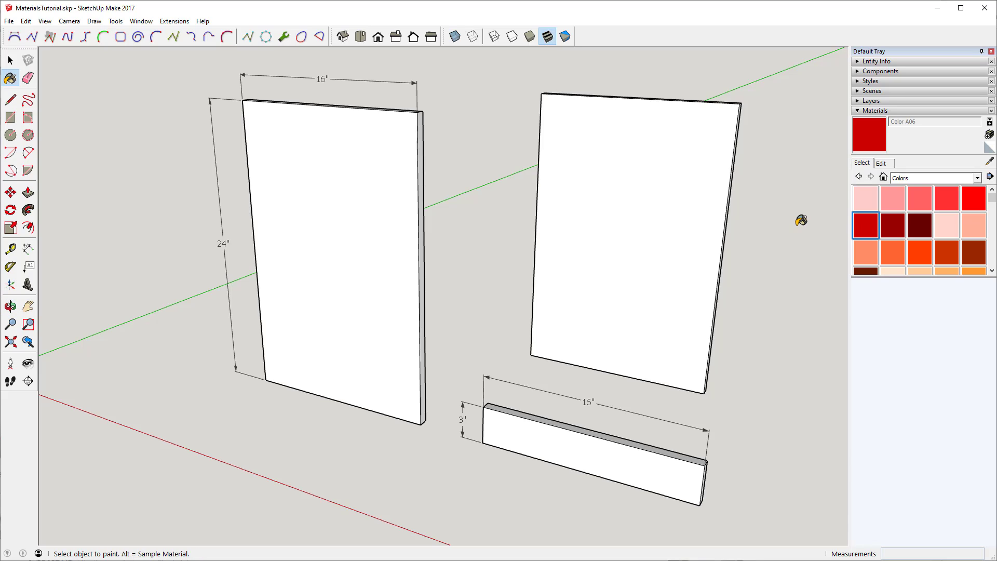
click(344, 234)
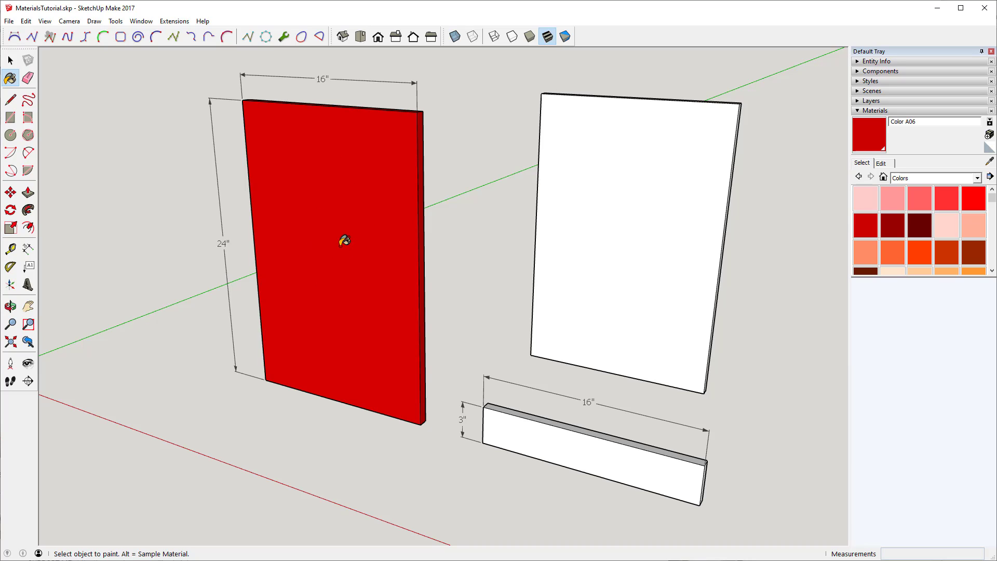
Hide the front face inside the painted component to inspect its interior, undo the hiding and leave the component.
key(space)
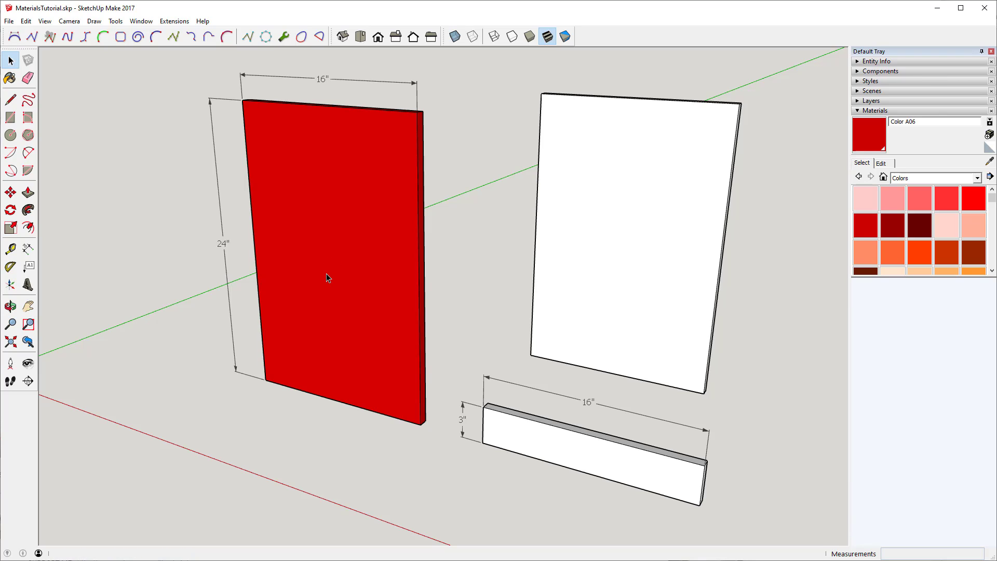
double_click(326, 274)
right_click(326, 274)
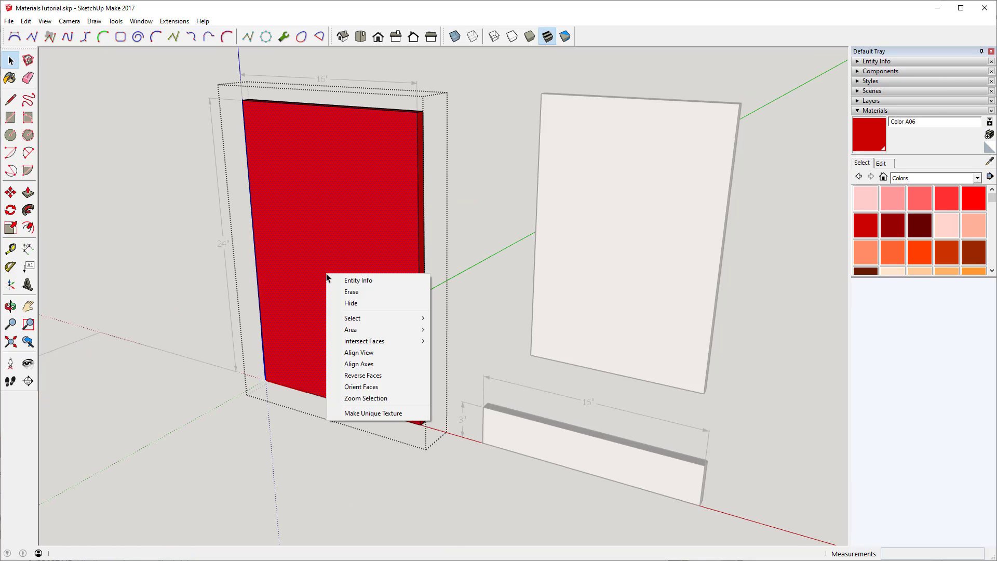
click(349, 304)
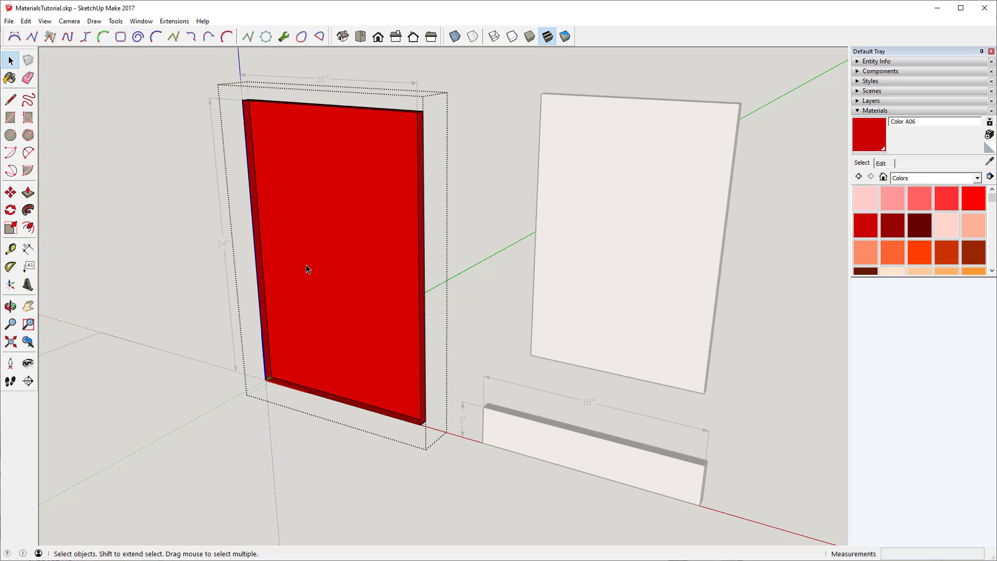
key(ctrl+z)
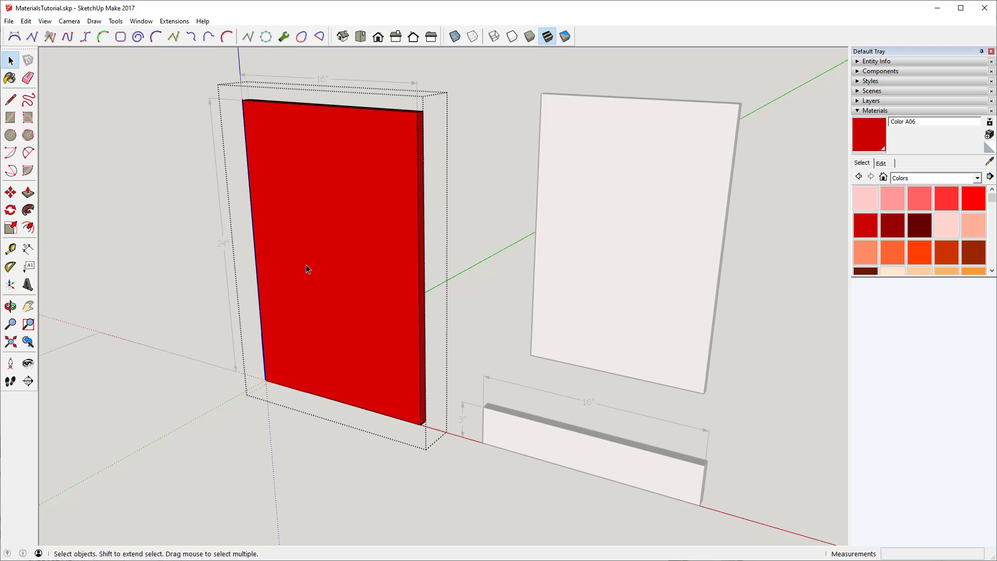
key(Escape)
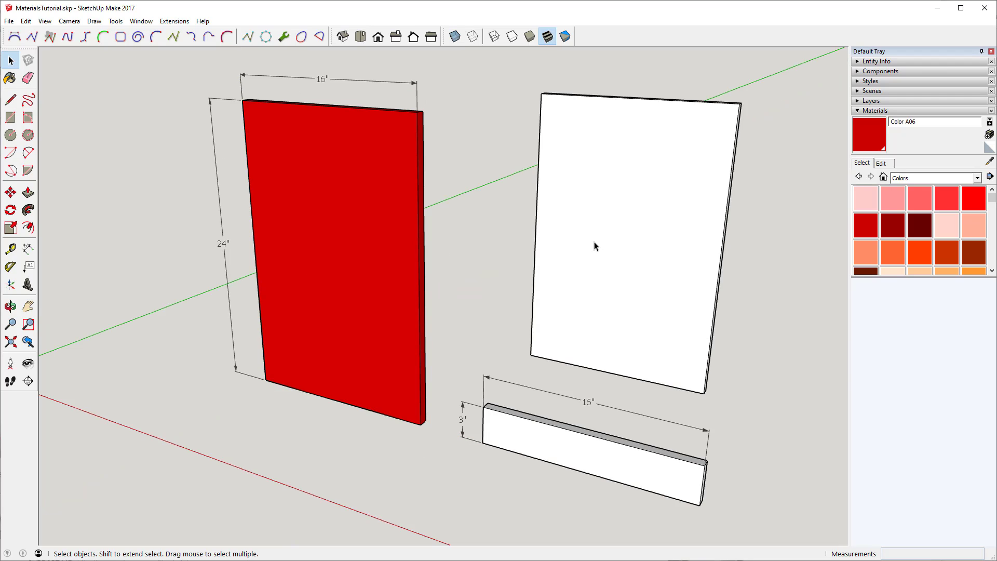
Paint the exploded panel's front face with Color A06, inspect the panel's other faces, and undo the paint.
click(864, 134)
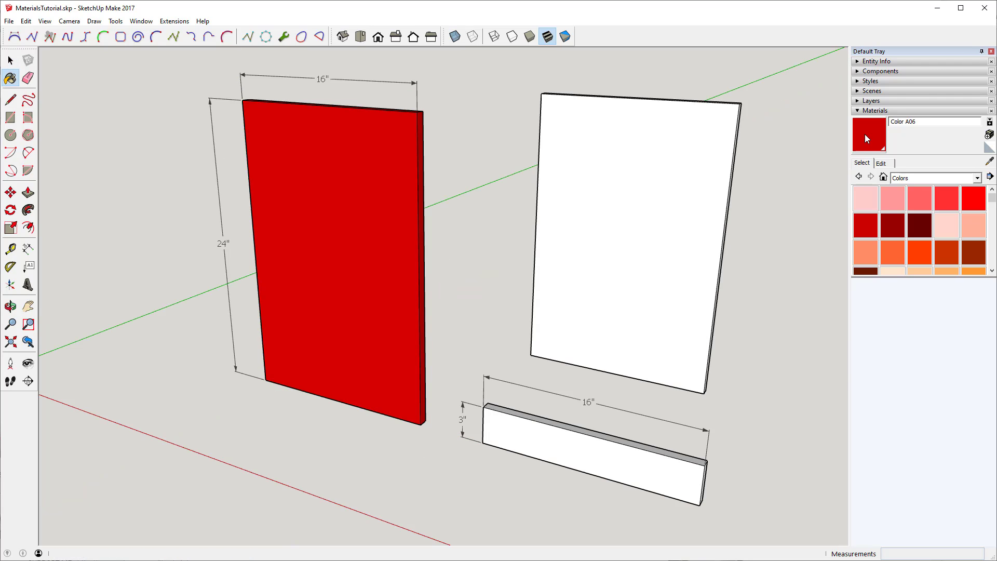
click(590, 247)
key(o)
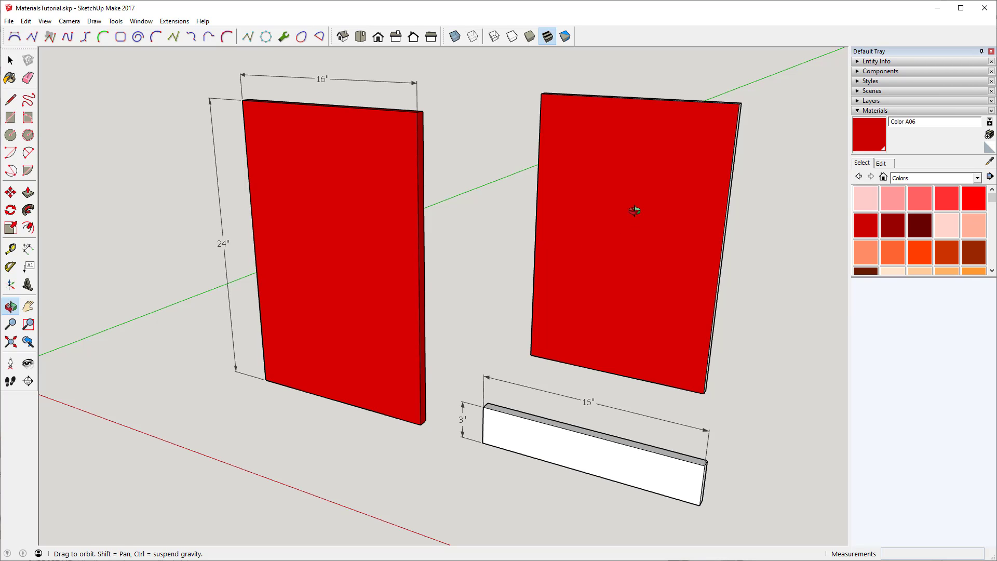
mouse_move(635, 210)
mouse_down()
mouse_move(507, 251)
mouse_move(385, 275)
mouse_up()
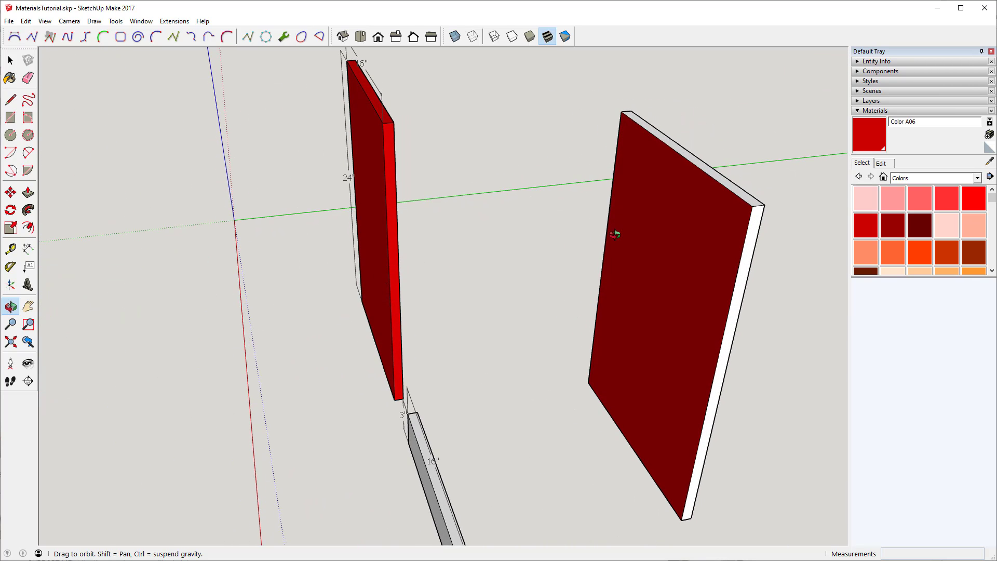
drag(614, 231, 727, 187)
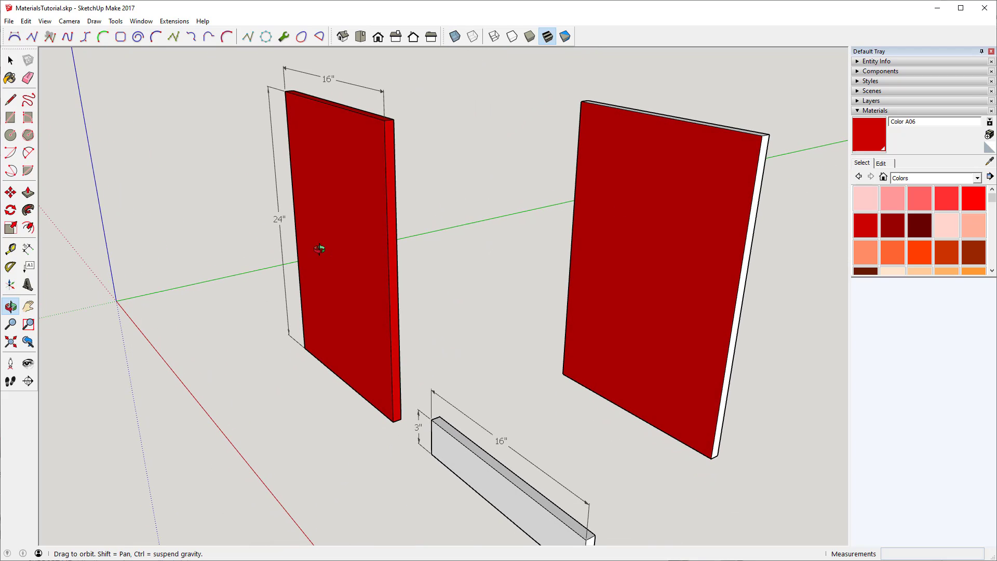
drag(323, 247, 598, 212)
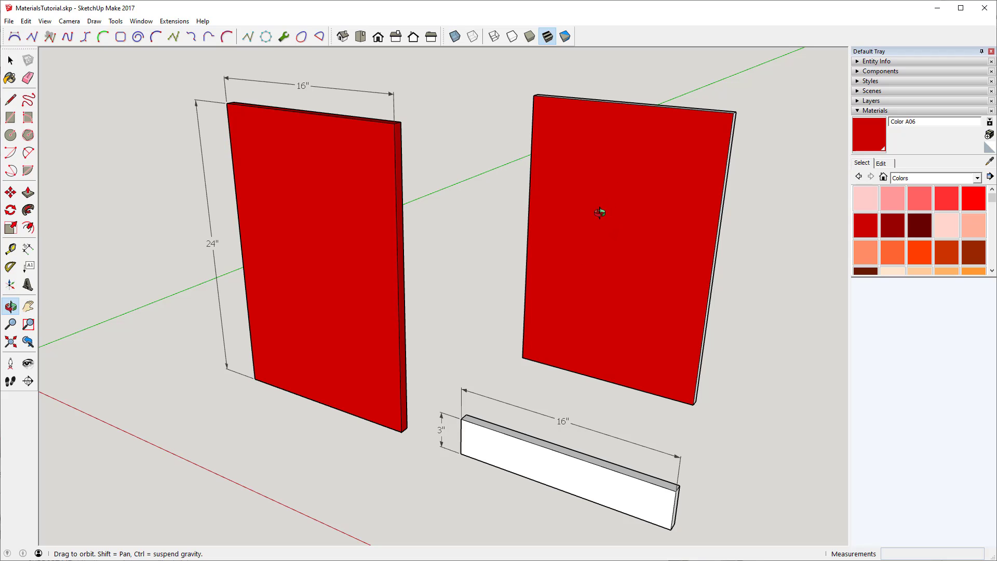
drag(240, 316, 241, 347)
scroll(585, 271, up, 3)
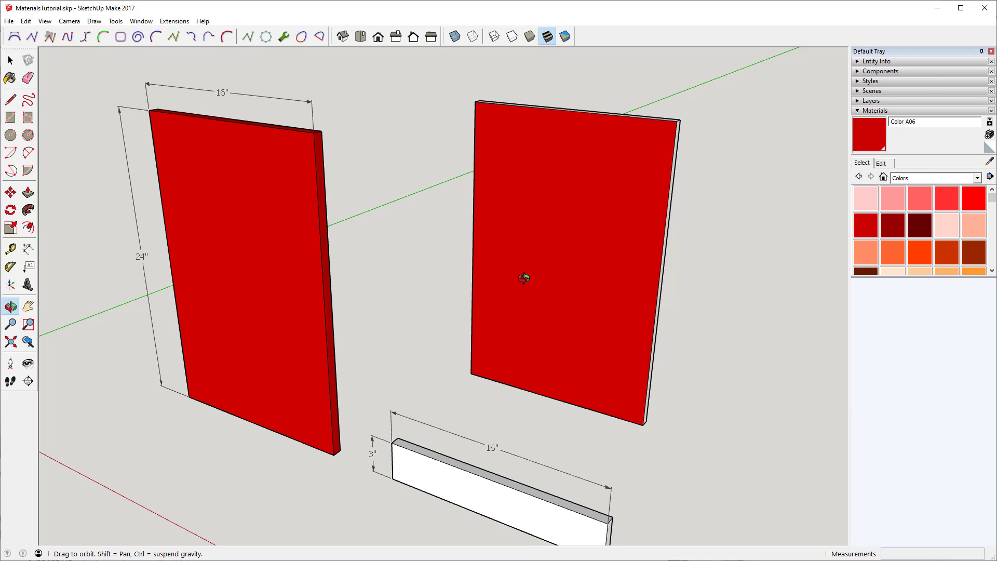
key(ctrl+z)
Paint the front face inside the 3-inch-high board component with Color A06, undo the paint and leave the component.
drag(529, 276, 548, 395)
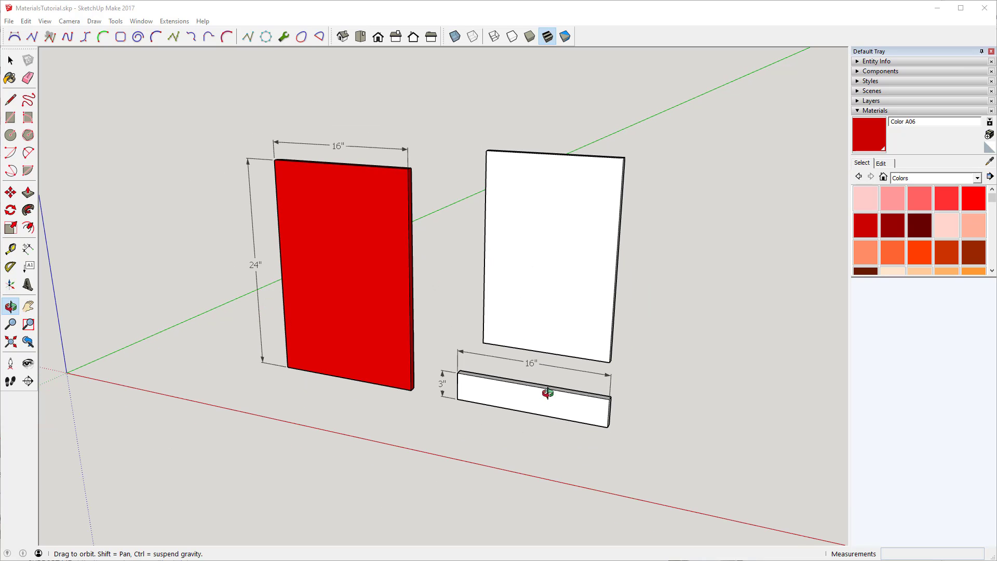
scroll(542, 410, up, 5)
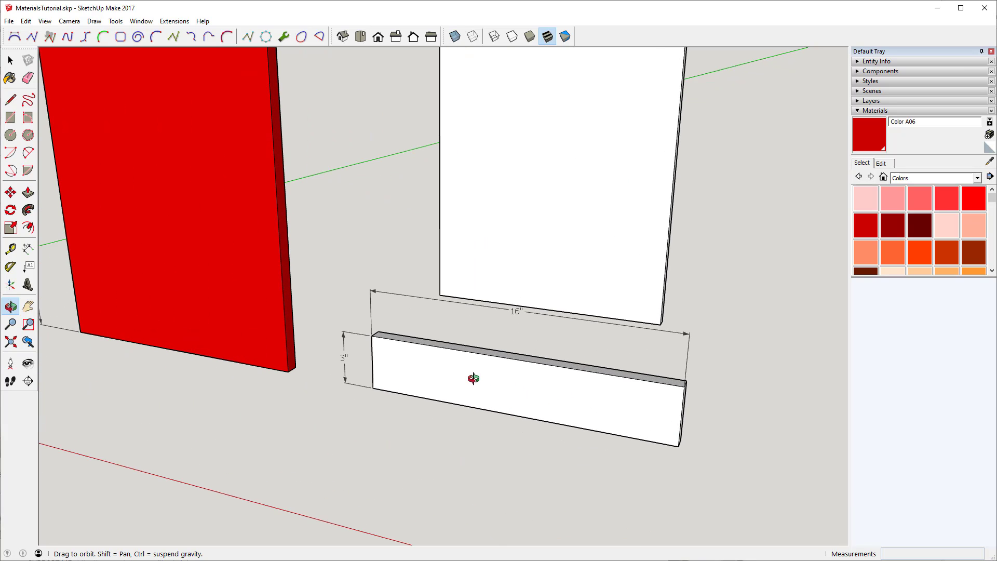
key(space)
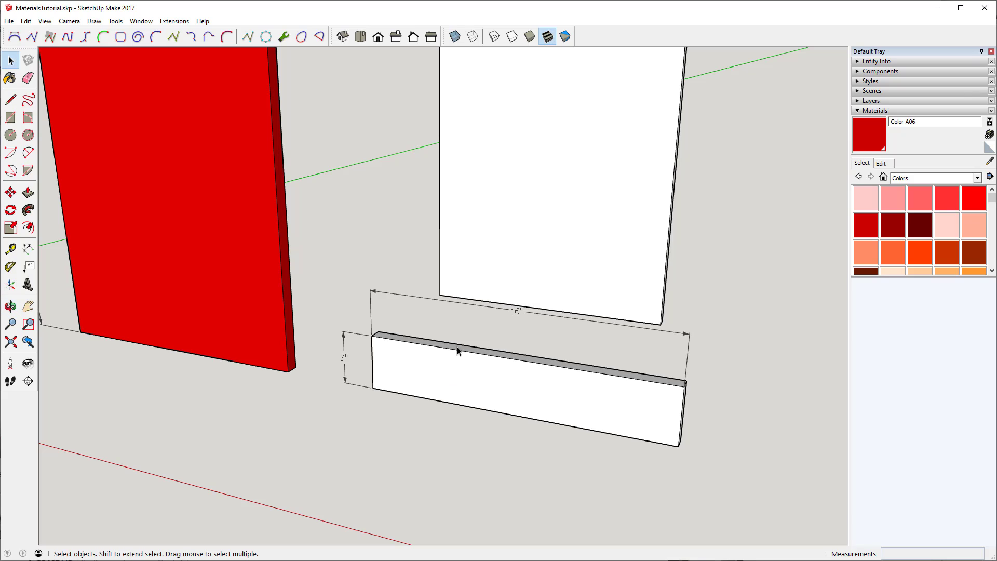
double_click(457, 375)
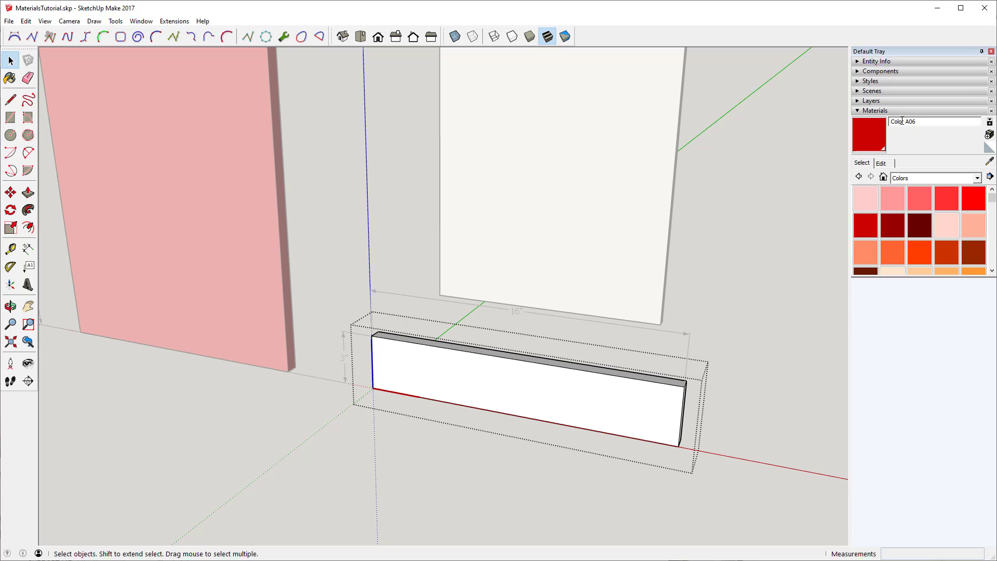
click(867, 139)
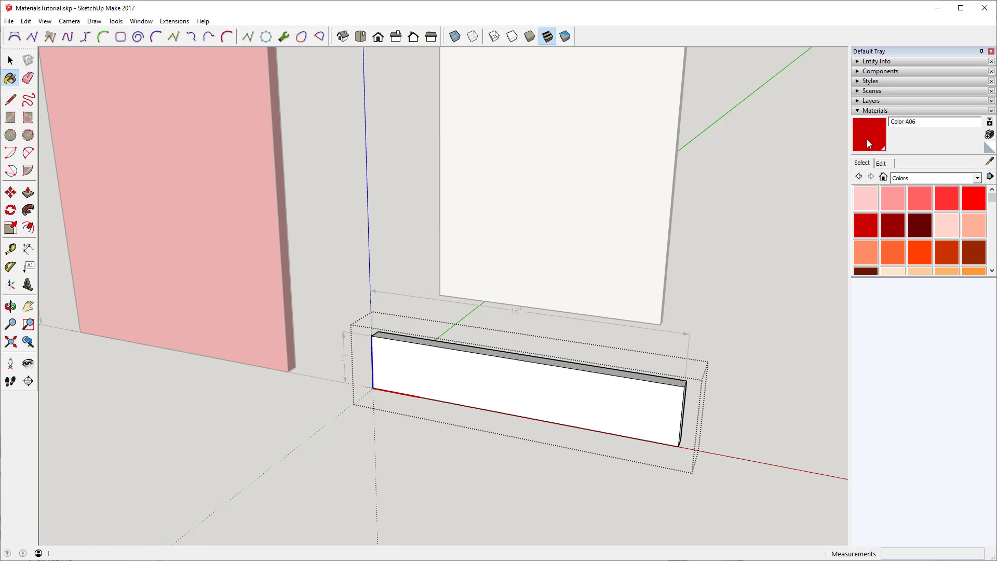
click(507, 378)
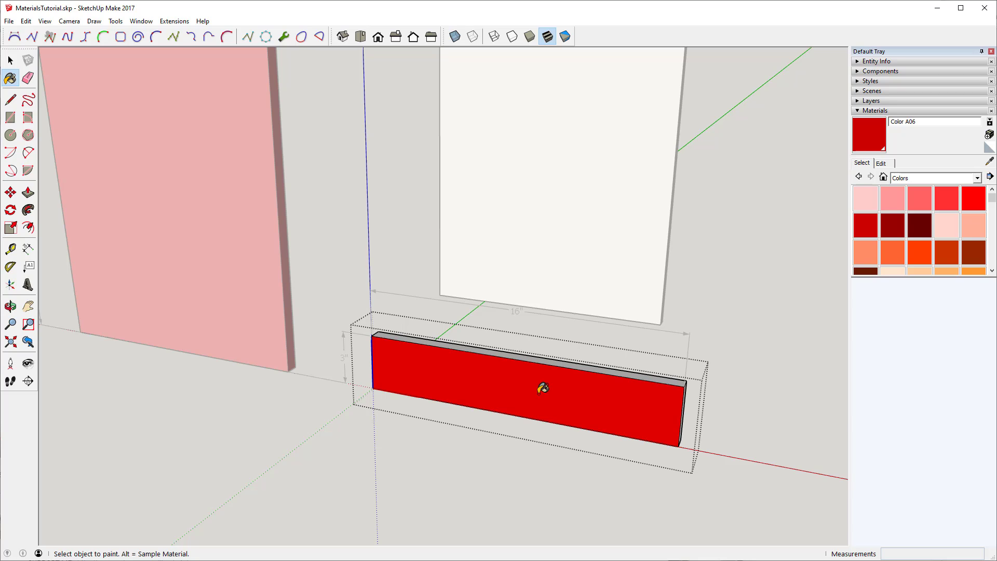
key(ctrl+z)
key(space)
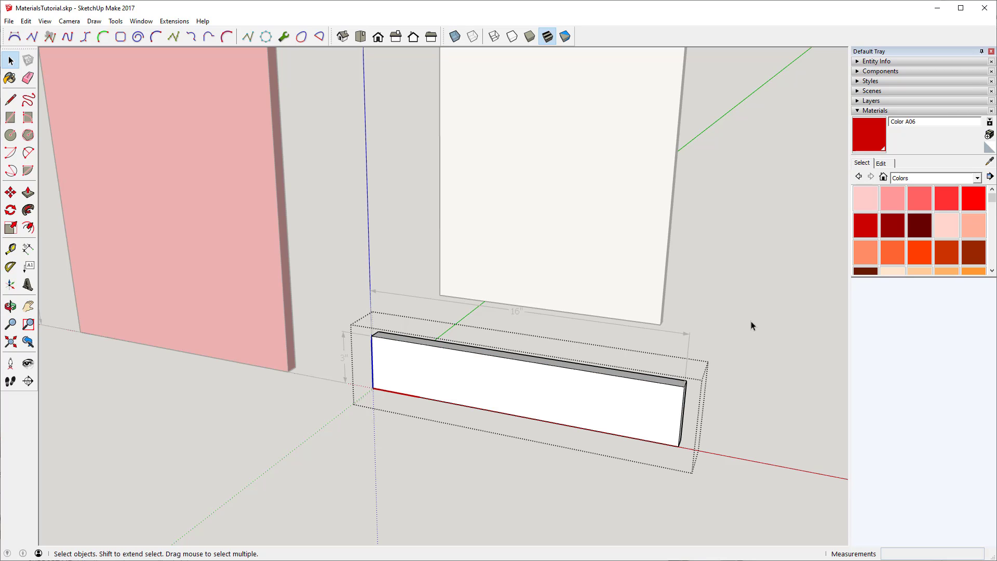
click(755, 303)
Insert another instance of Component#1 from the model's components on the green axis, beside the red panel.
scroll(699, 418, down, 4)
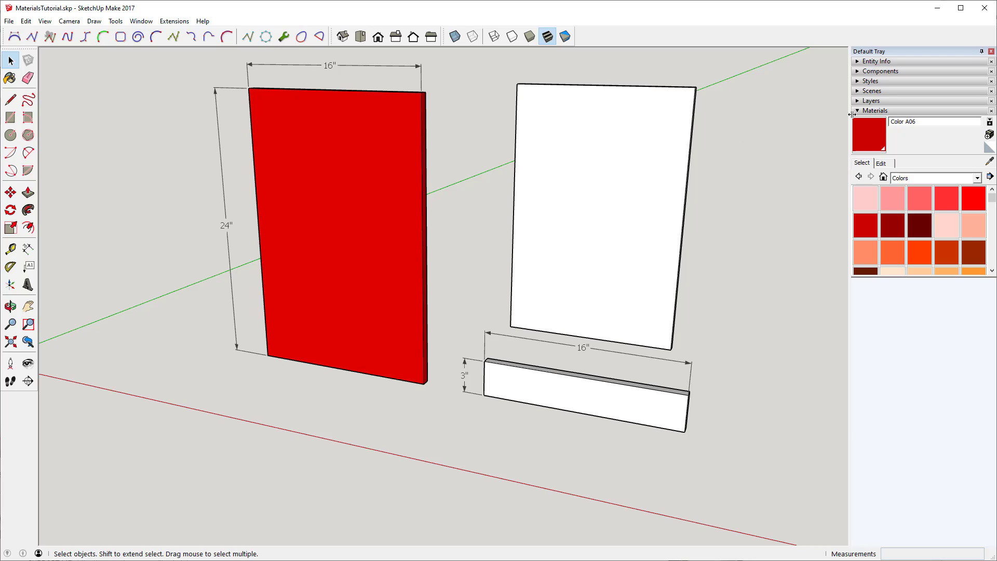
click(893, 71)
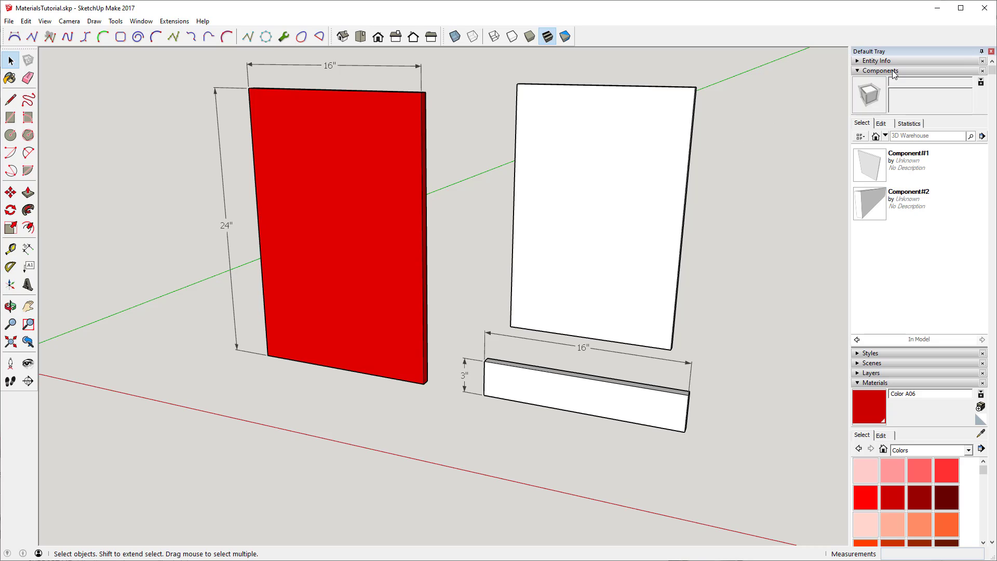
click(873, 163)
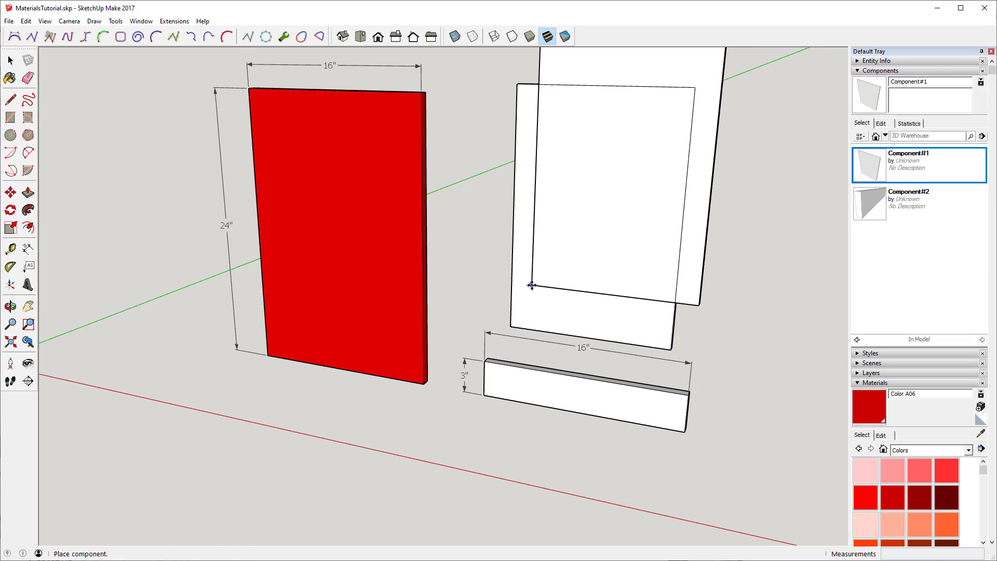
click(96, 324)
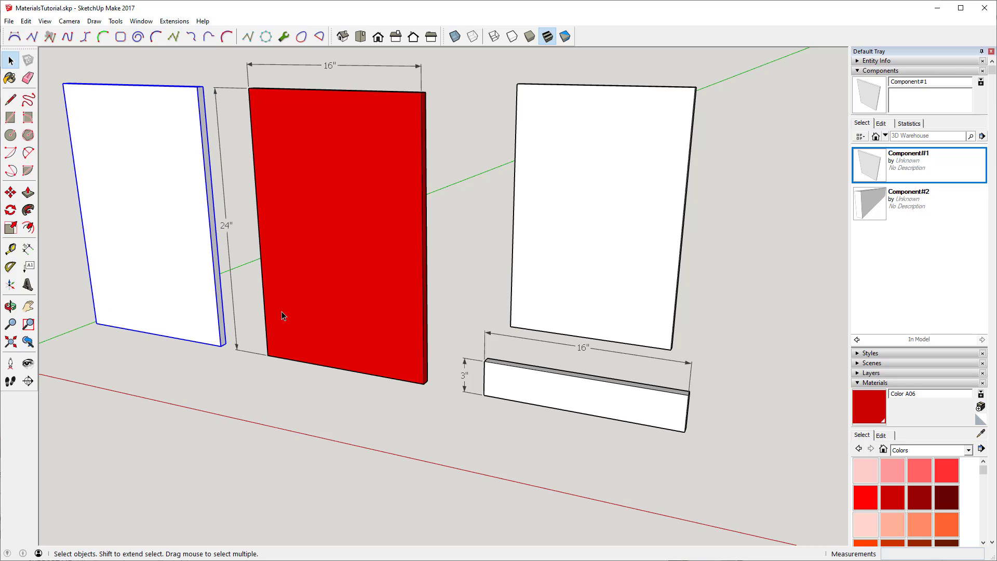
Paint the newly inserted panel component with Color A02 from the Colors collection.
click(889, 72)
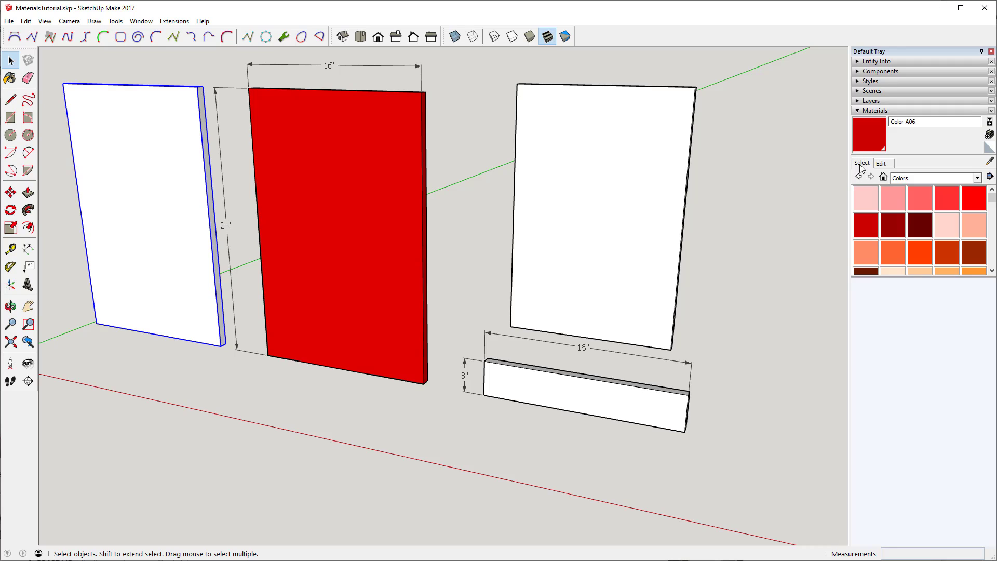
click(879, 137)
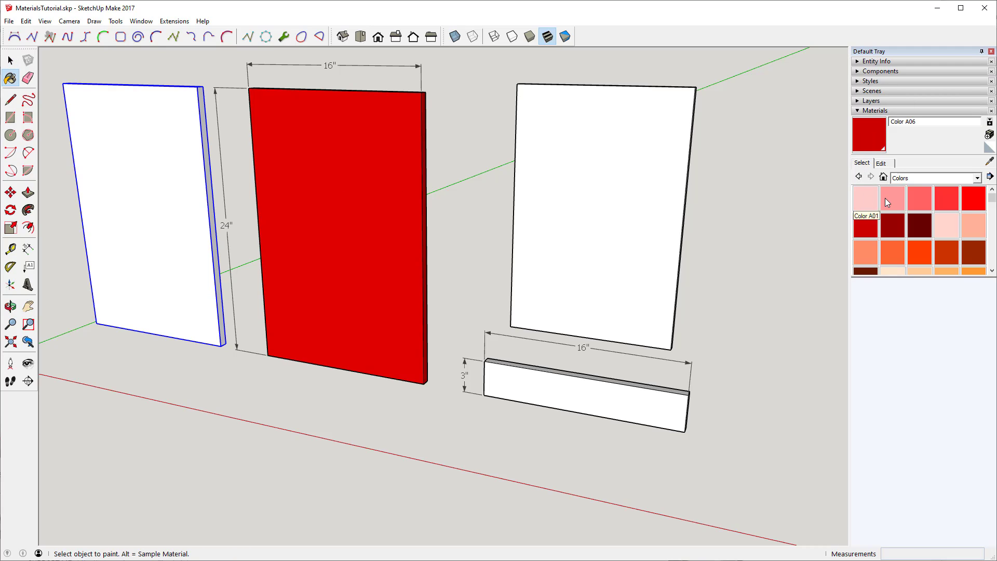
click(896, 202)
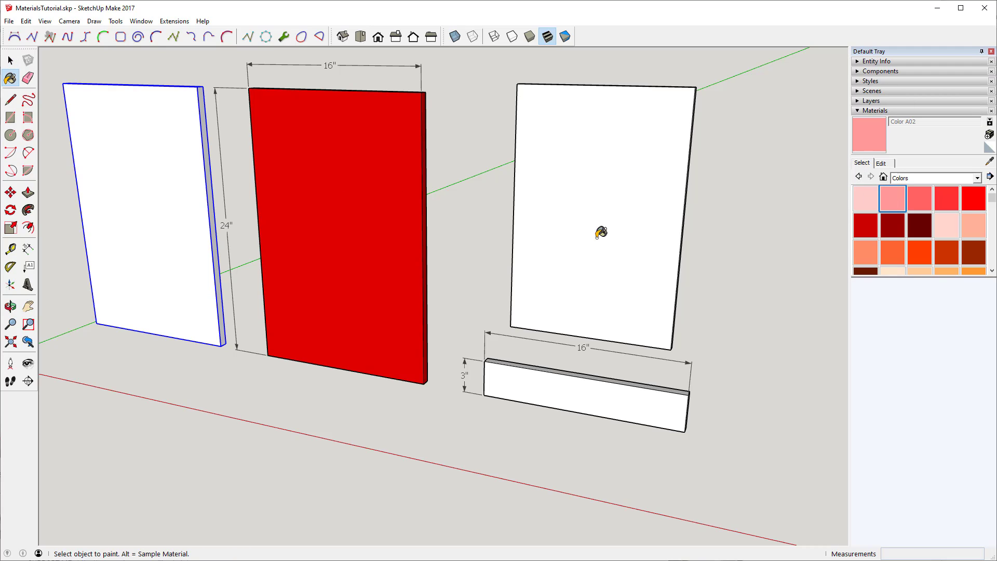
click(155, 220)
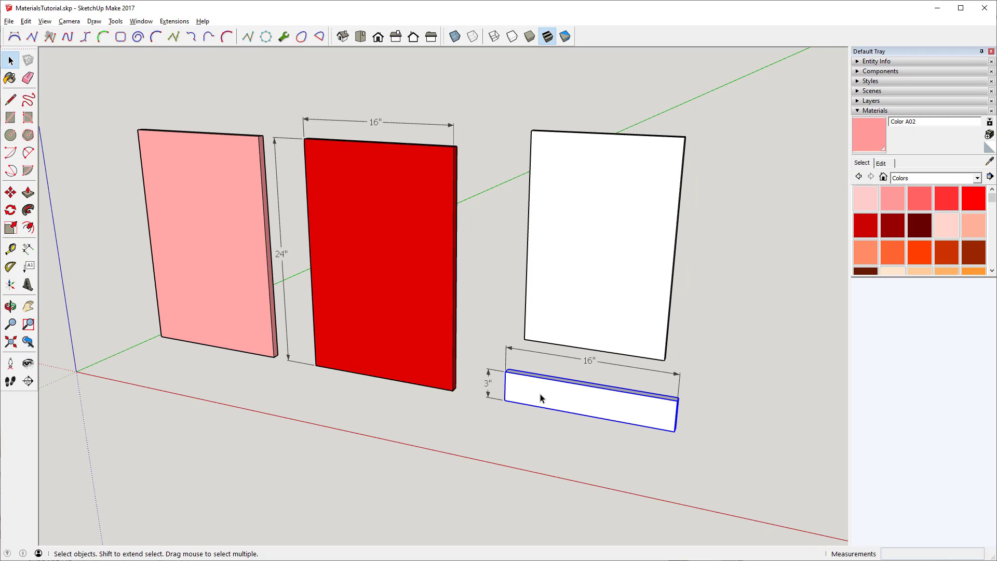
Copy the 3-inch-high board component about 21 inches away, onto the red axis in front of the red panel.
key(m)
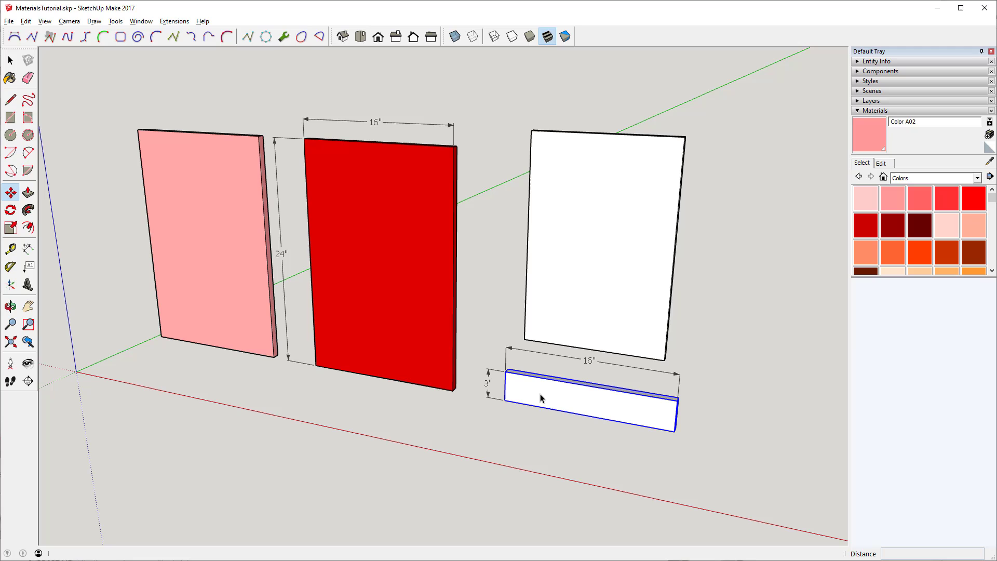
click(504, 400)
key(ctrl)
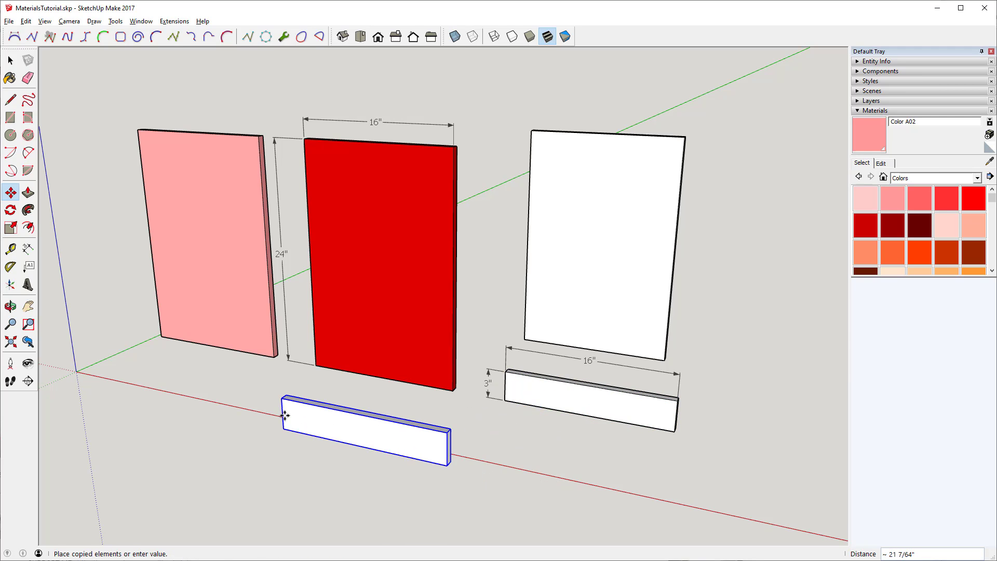
click(285, 416)
scroll(328, 269, down, 1)
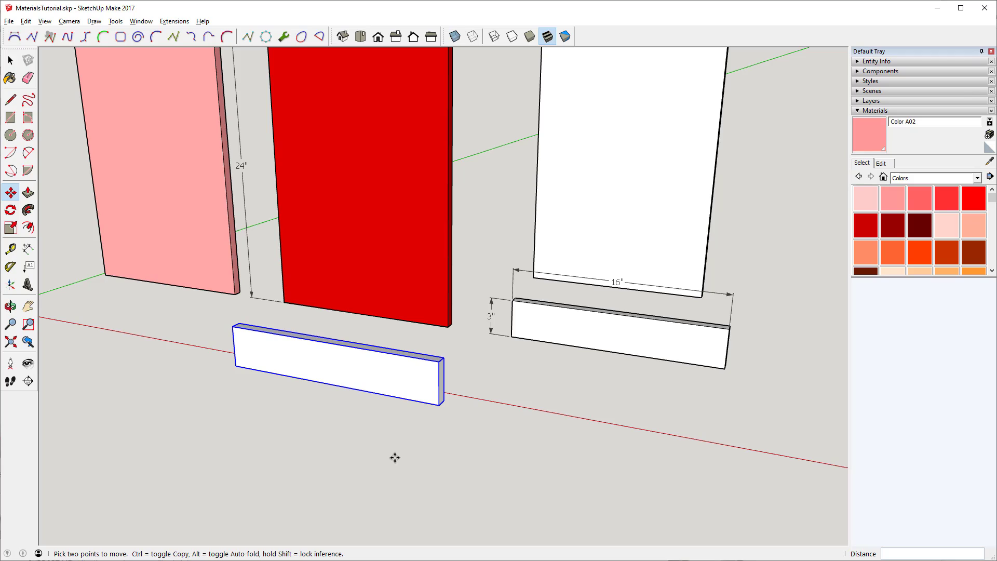
Paint the front face inside the copied board component with Color A06, undo the paint and leave the component.
key(space)
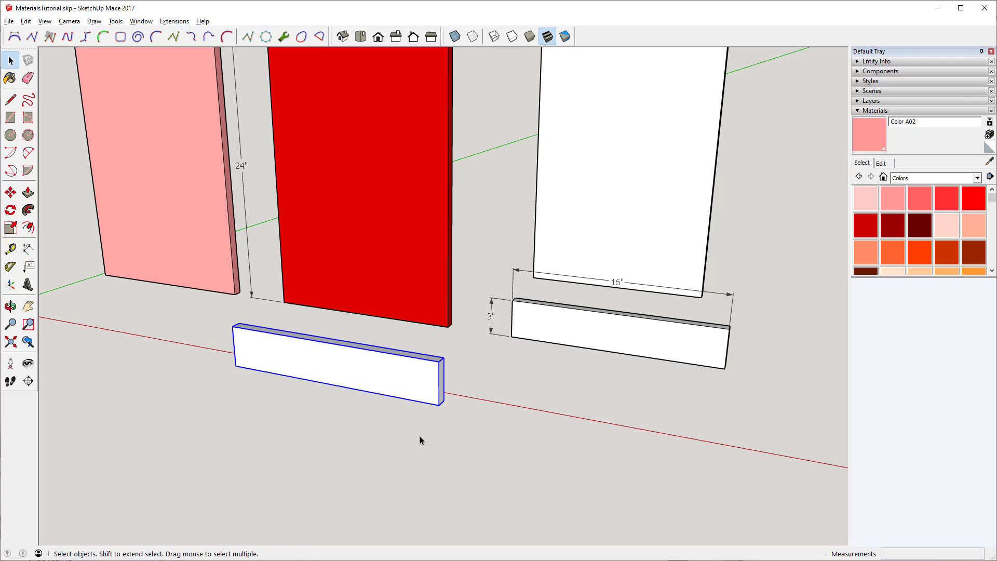
double_click(359, 370)
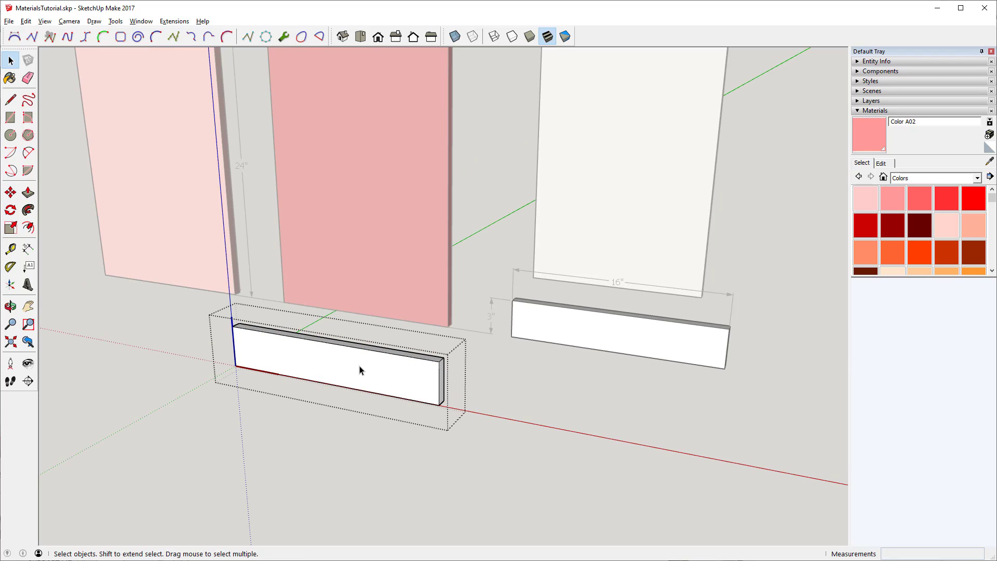
click(864, 227)
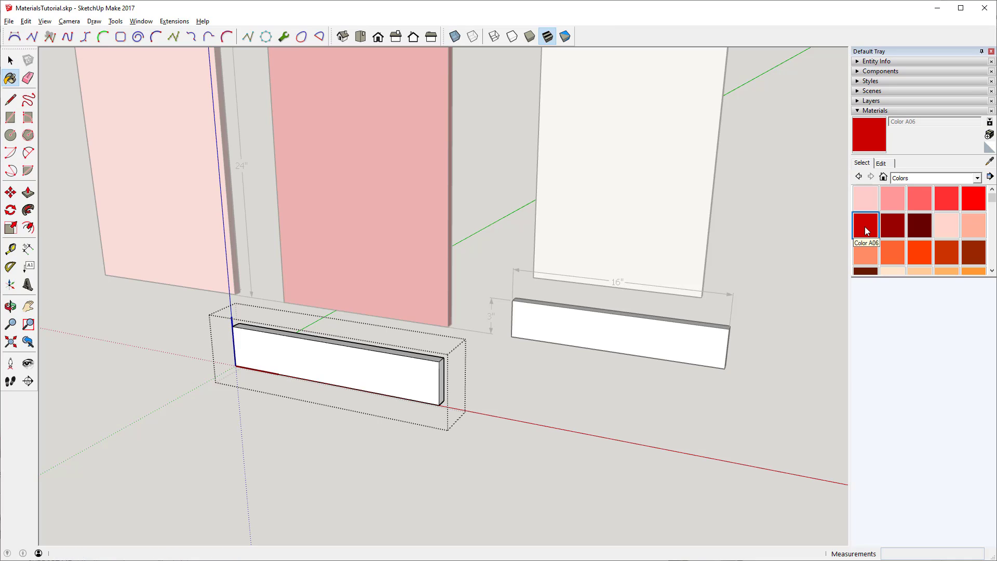
click(364, 356)
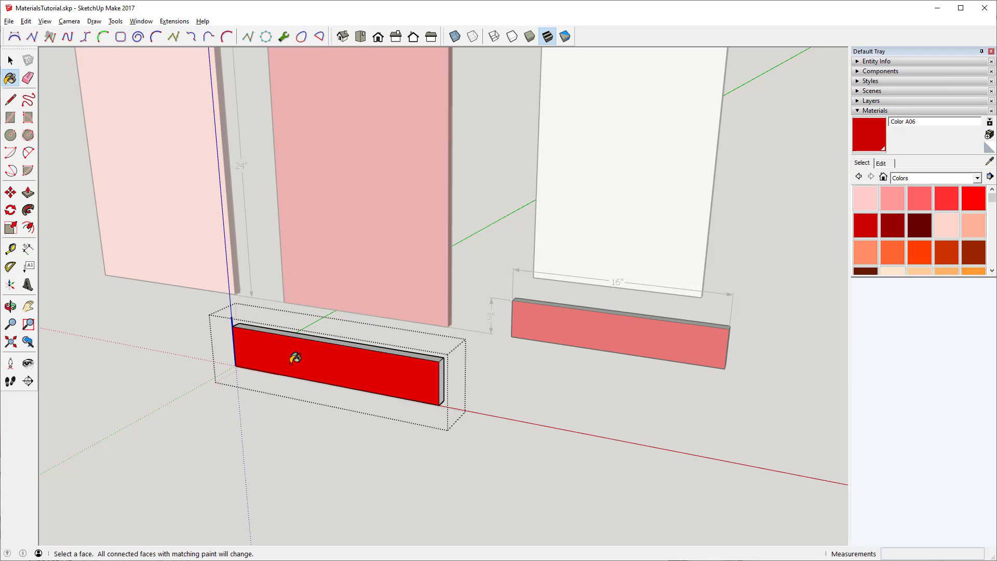
key(ctrl+z)
key(space)
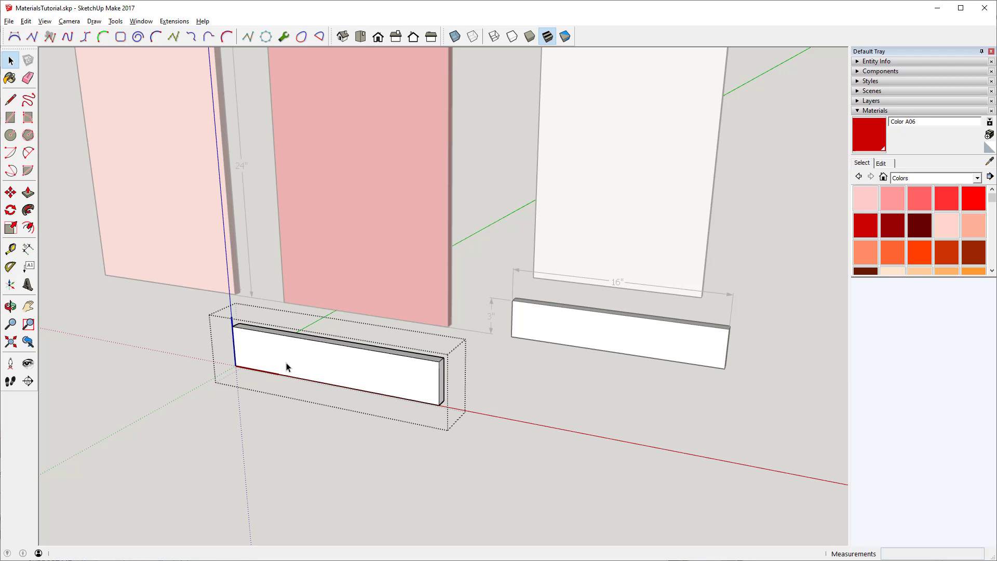
click(166, 333)
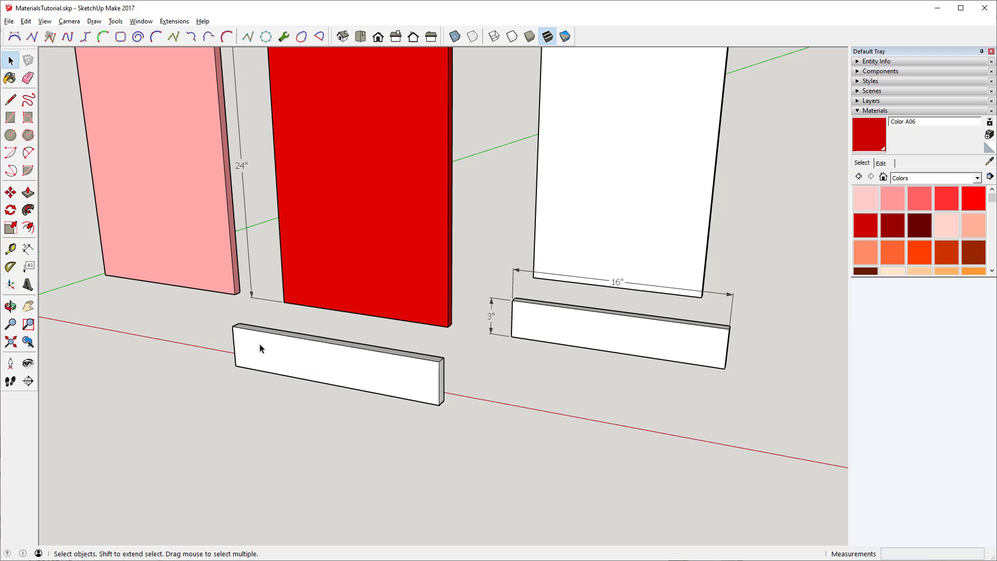
Erase the copied board in front of the red panel.
key(e)
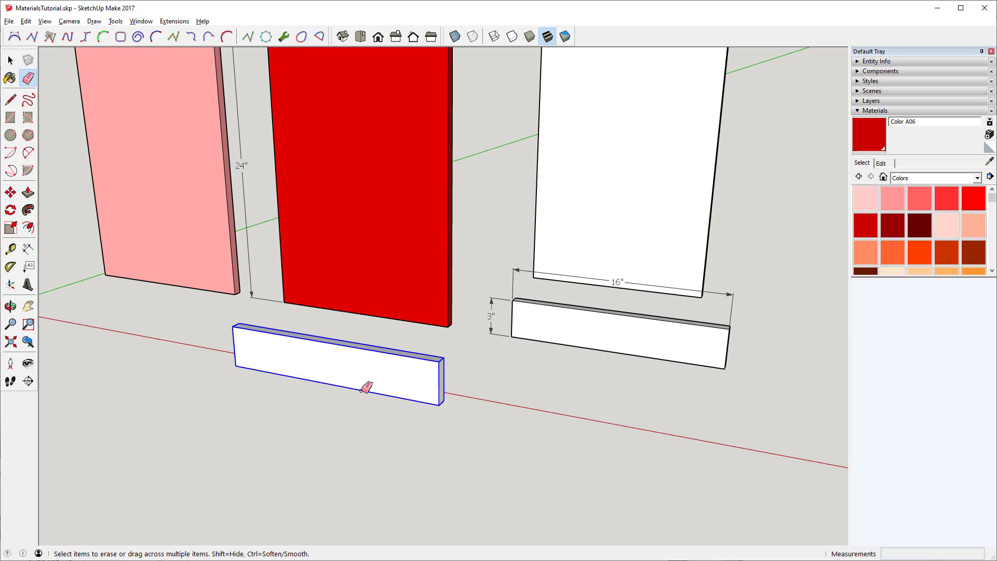
click(366, 387)
scroll(363, 430, down, 5)
scroll(345, 281, up, 3)
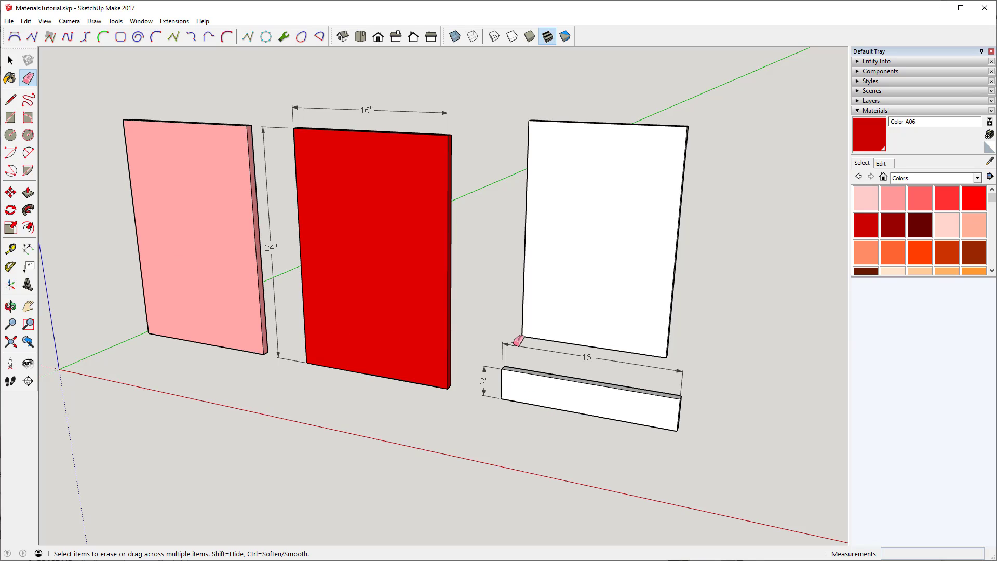
Sample Color A02 from the pink panel and paint the 3-inch-high board component with it.
click(989, 162)
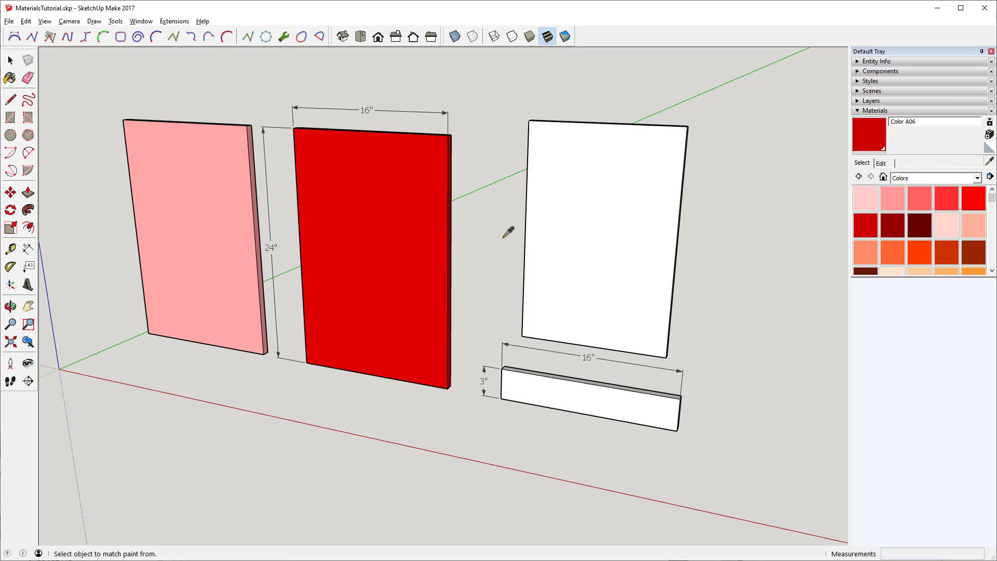
click(200, 228)
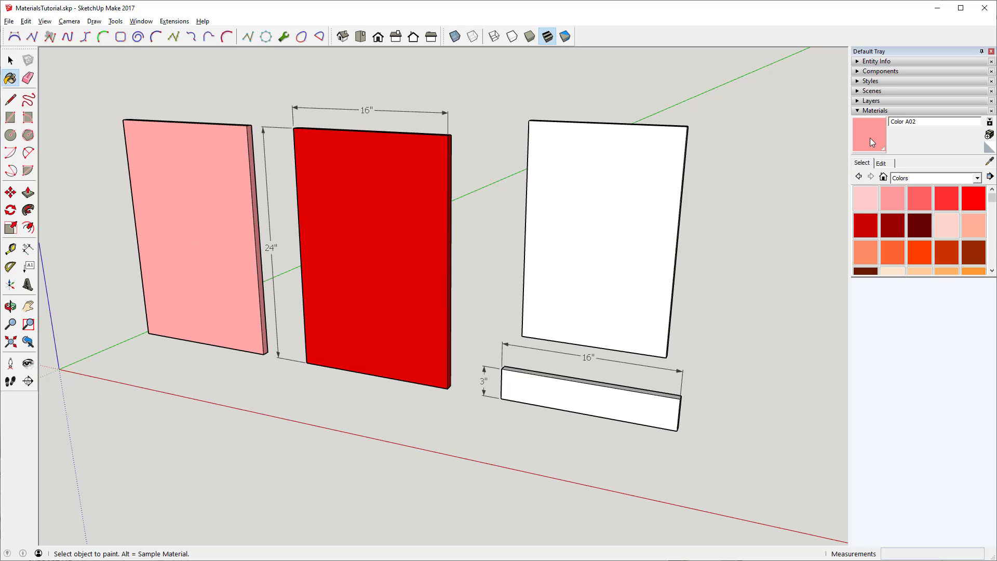
click(571, 389)
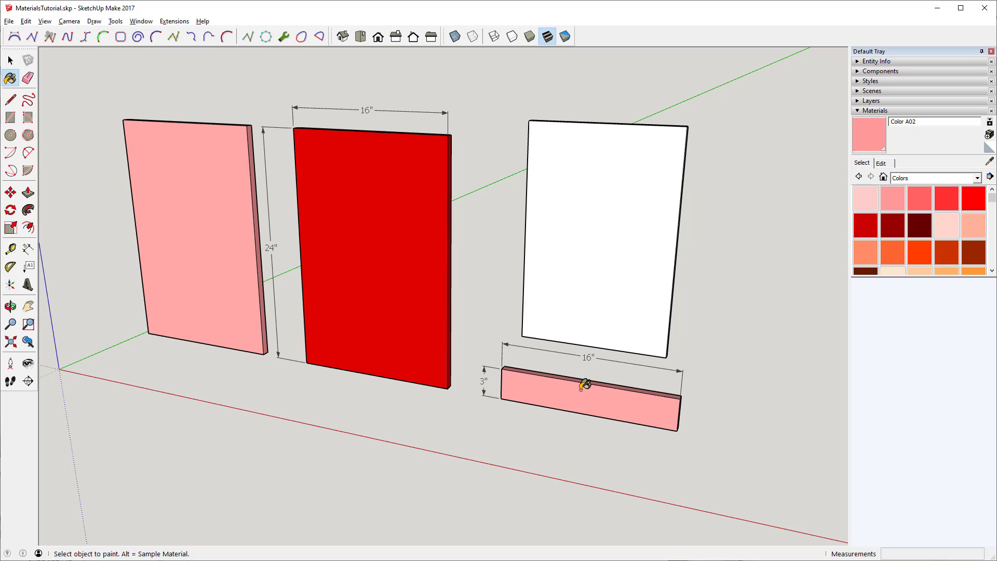
Display the In Model materials to review the colors used, and activate the Paint Bucket tool.
click(883, 177)
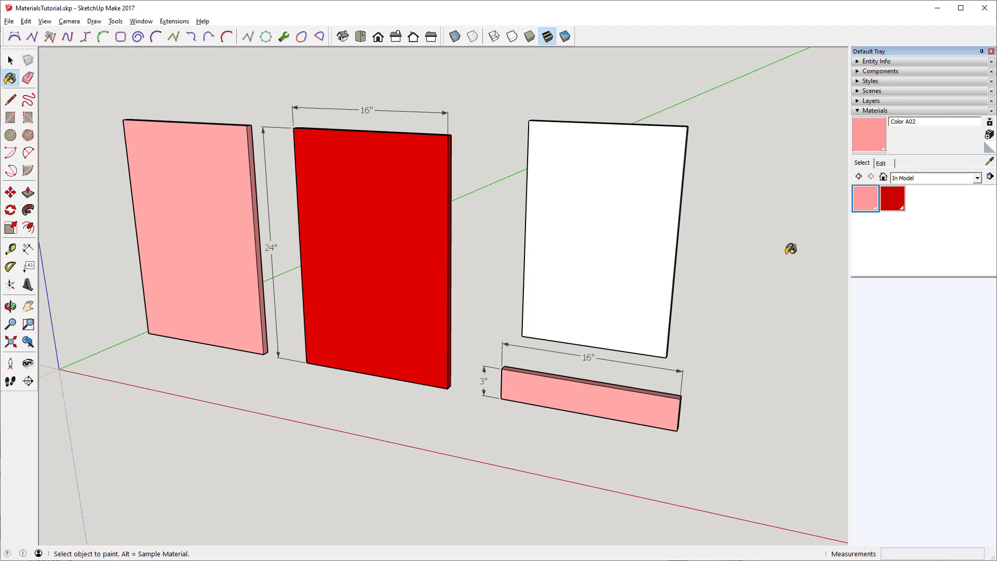
key(space)
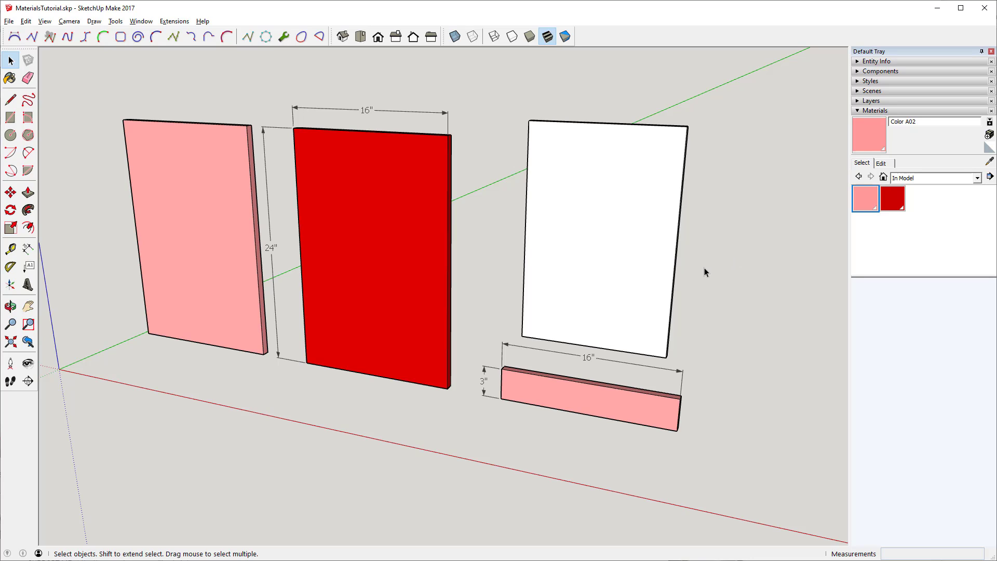
click(10, 79)
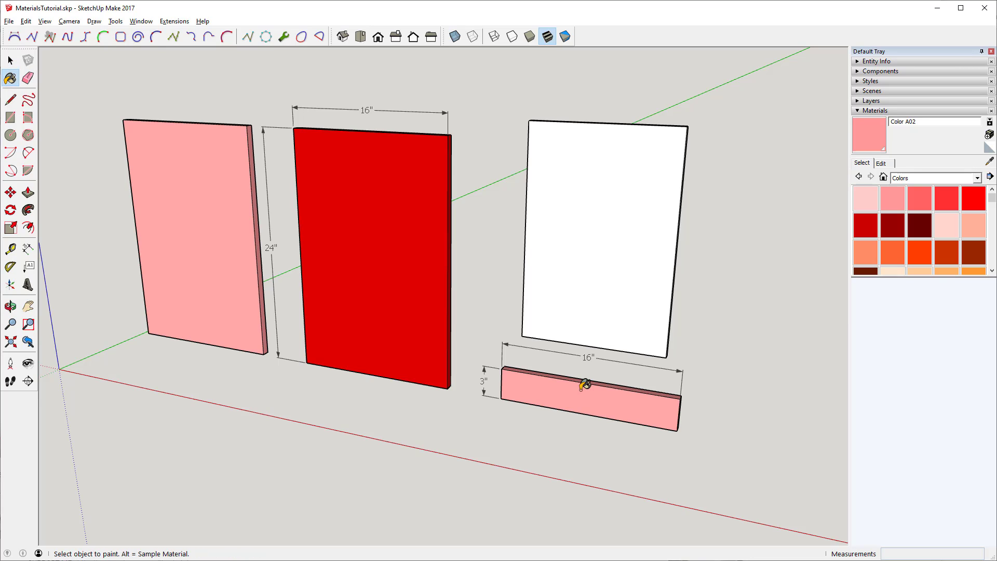